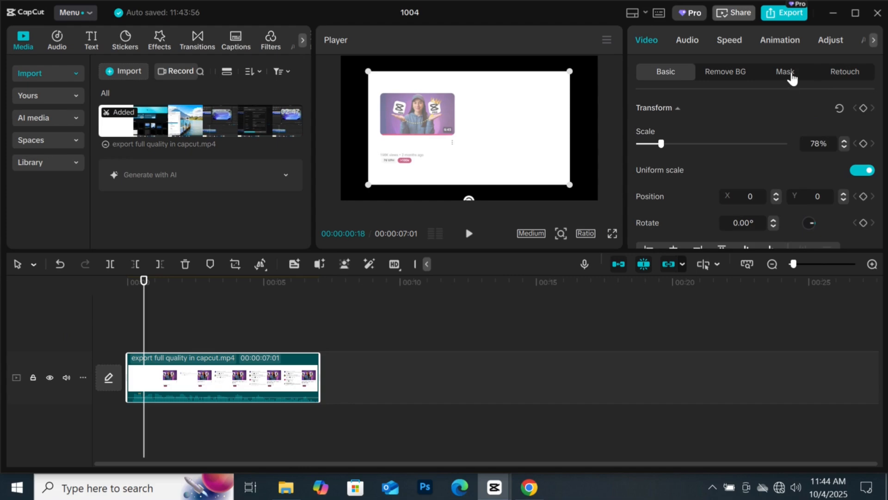
Add a Rectangle mask to the video clip and enlarge it to about 1901 by 1052 to cover the frame.
left_click(791, 75)
left_click(689, 131)
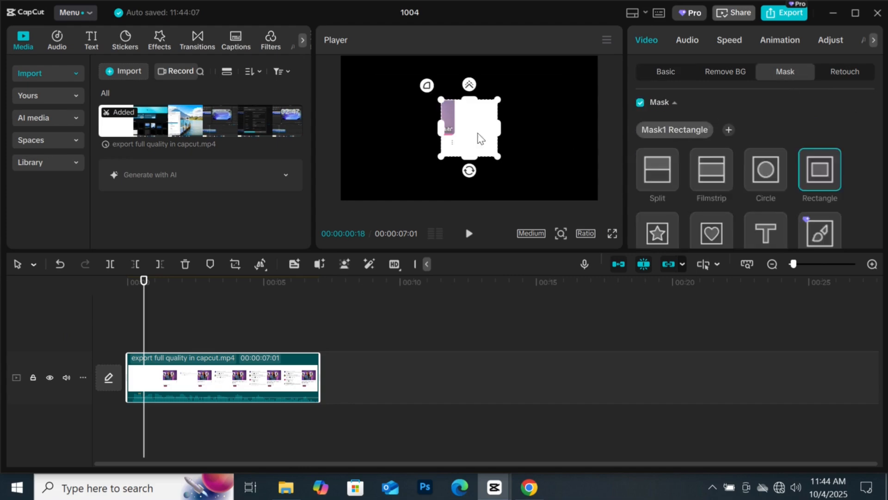
left_click_drag(498, 129, 589, 148)
left_click_drag(471, 158, 479, 188)
scroll(713, 162, "down", 1)
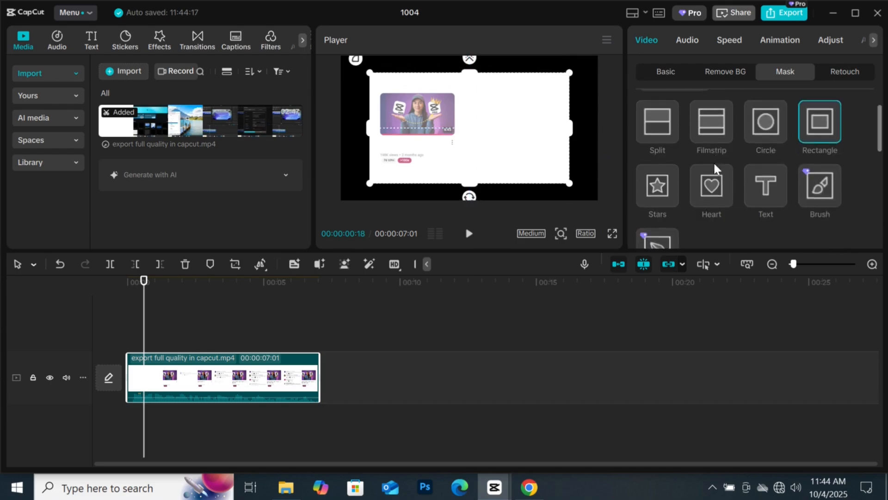
Round the corners of the rectangle mask and check the result in full-screen preview.
scroll(713, 162, "down", 6)
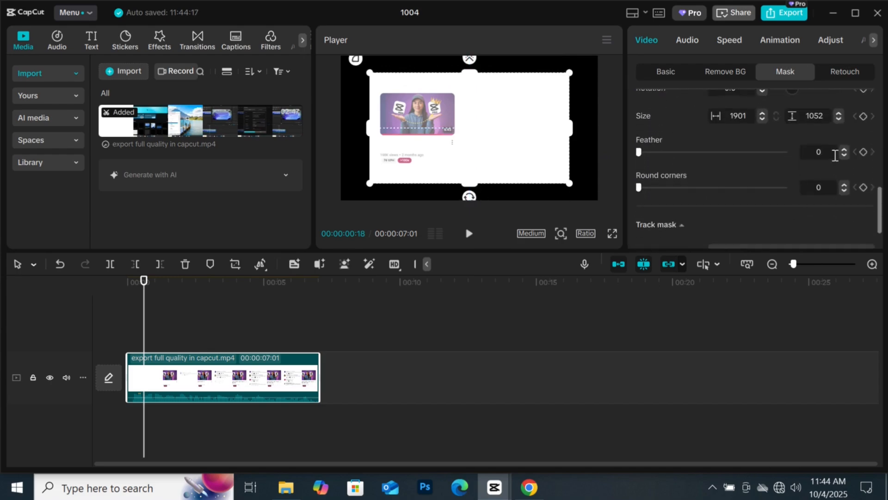
left_click_drag(843, 184, 842, 185)
left_click(668, 72)
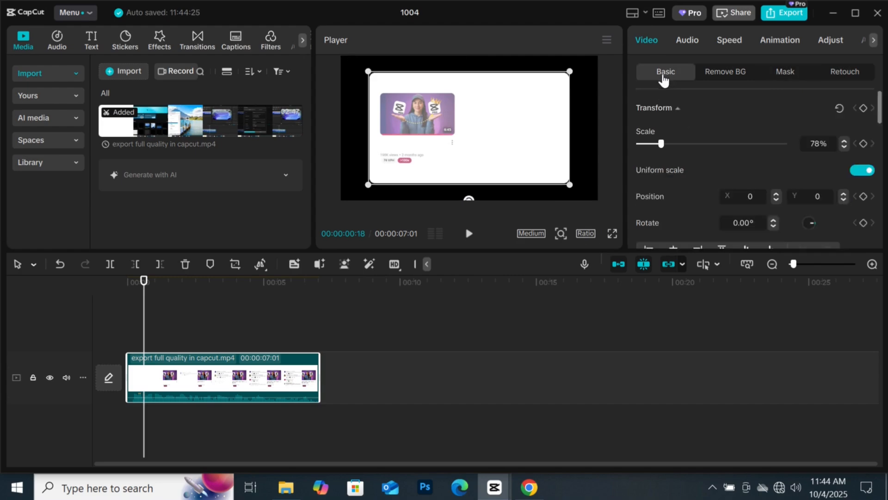
left_click(612, 233)
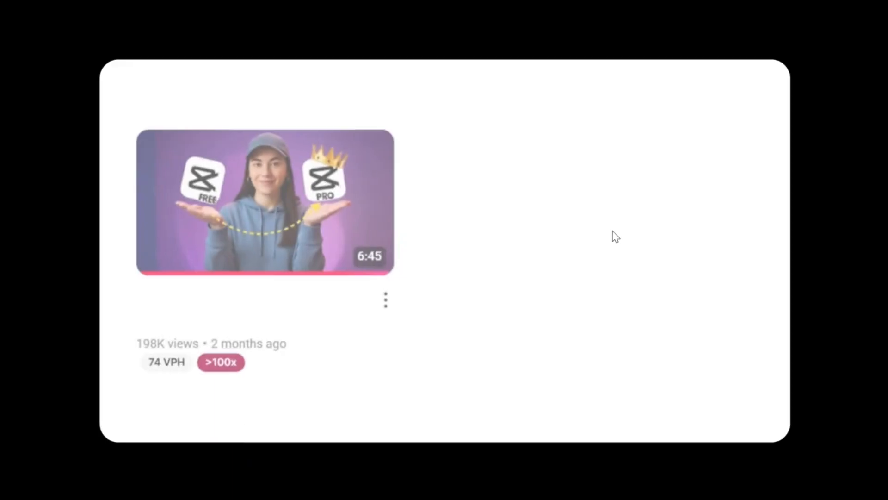
key("Escape")
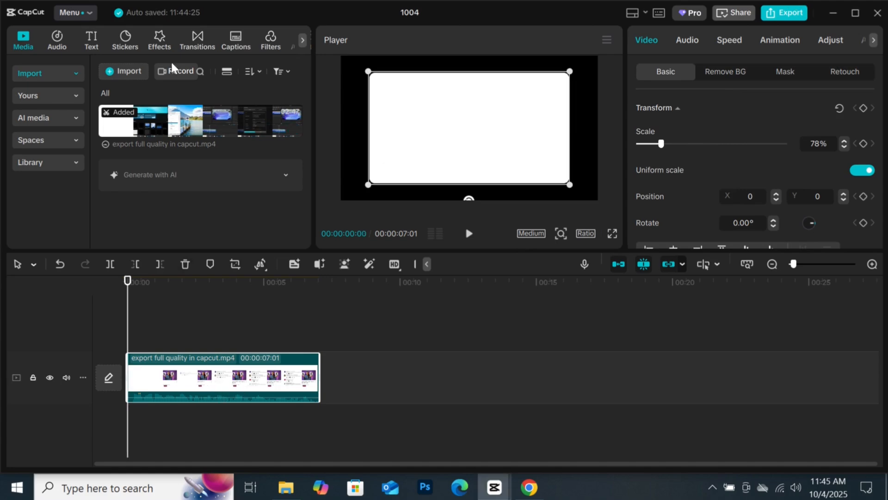
Search the effects library for "player 3" and download the Player 3 video effect.
left_click(162, 37)
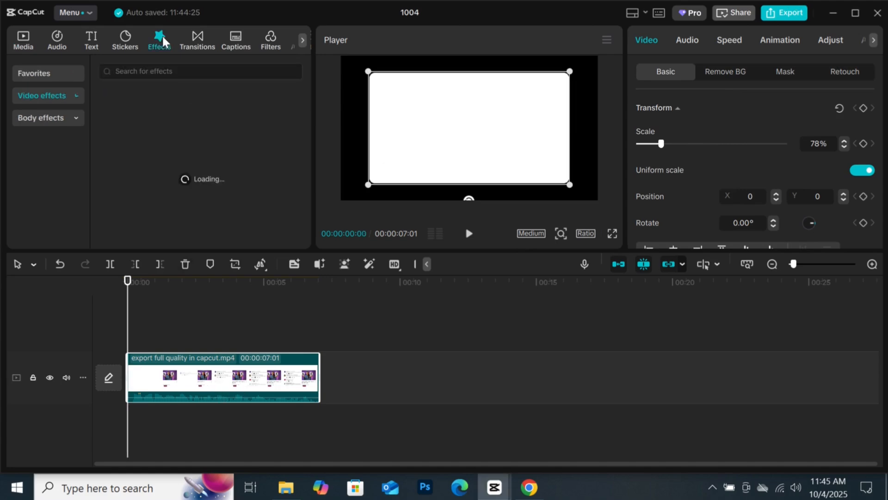
left_click(158, 69)
type("playe")
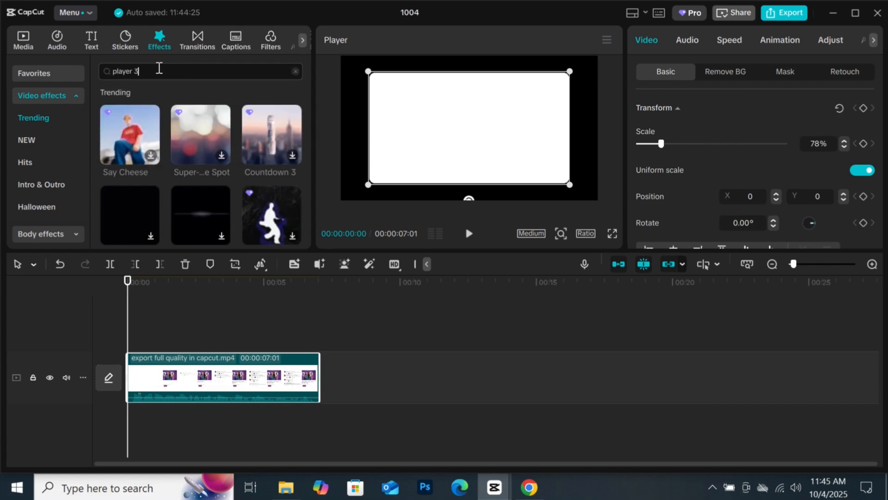
type("r 3")
key("Return")
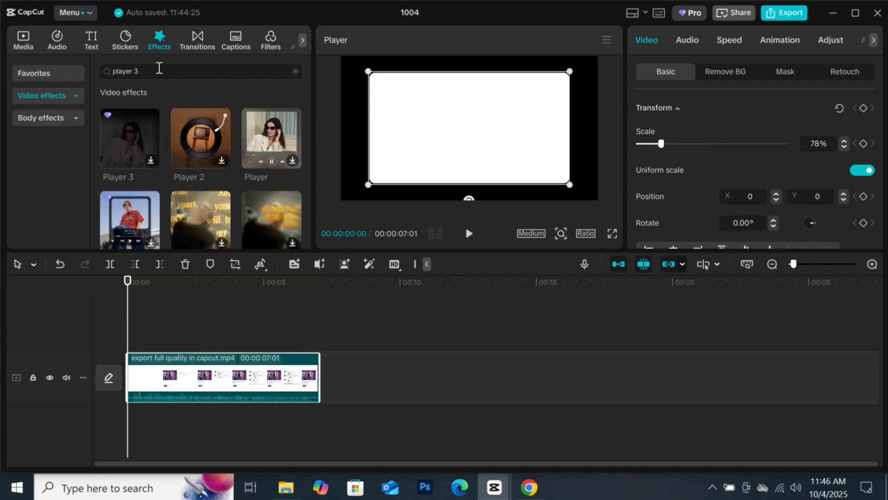
mouse_move(118, 130)
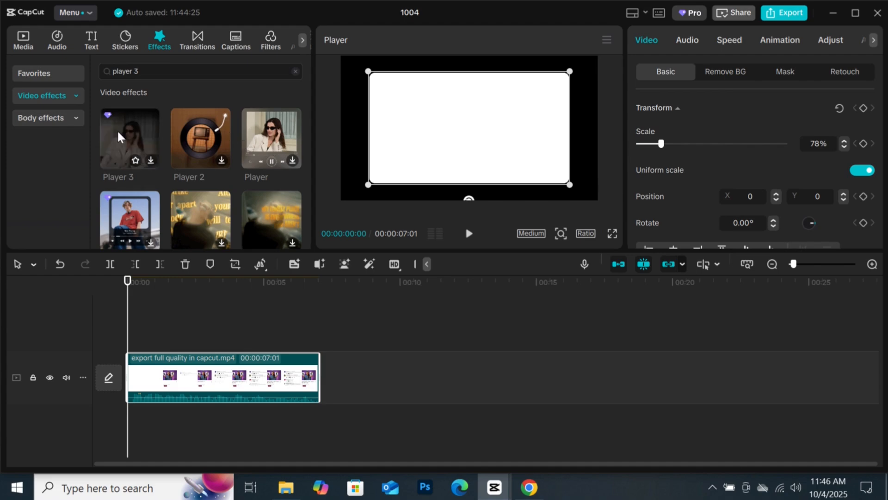
left_click(127, 133)
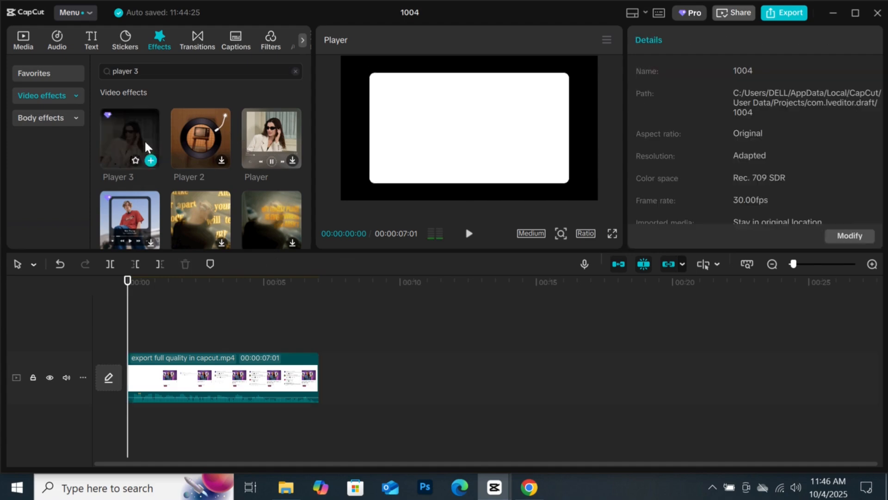
Place the Player 3 effect above the video at the start of the timeline and extend it to the clip's full length.
left_click_drag(131, 139, 129, 346)
left_click(184, 340)
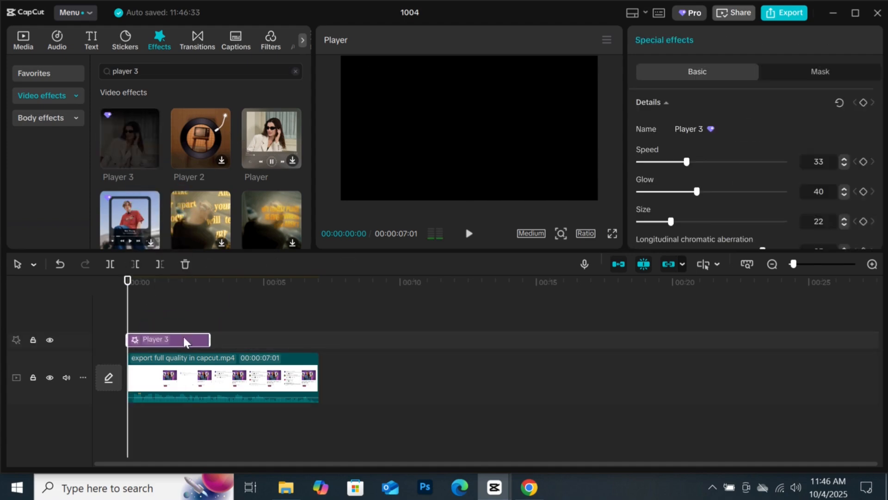
left_click_drag(210, 339, 319, 340)
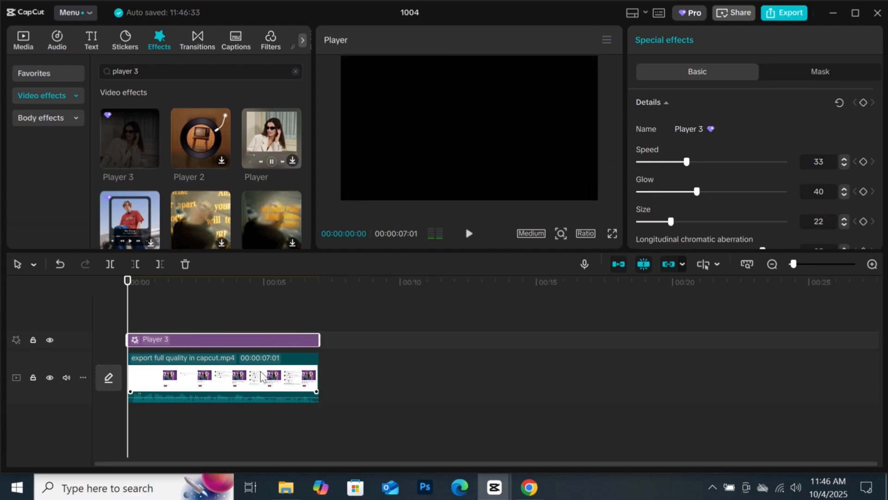
Set the Player 3 effect's Speed to 100 and play back part of the clip.
left_click_drag(131, 300, 151, 310)
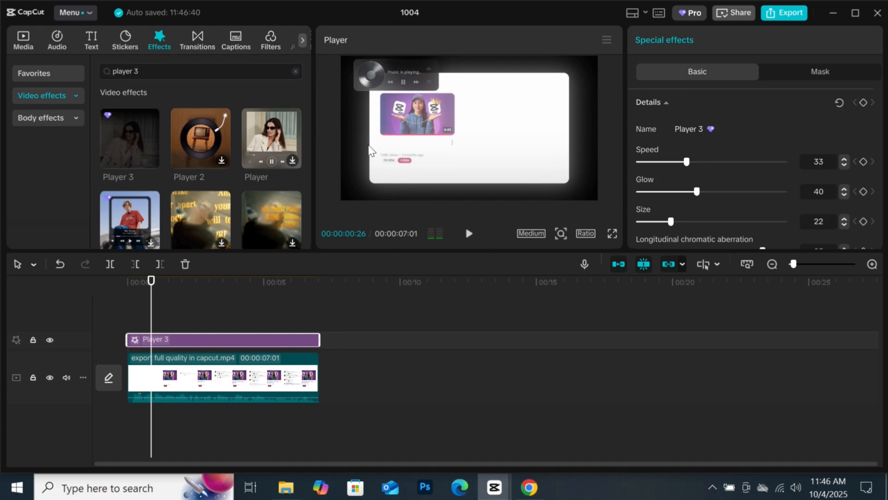
left_click(174, 283)
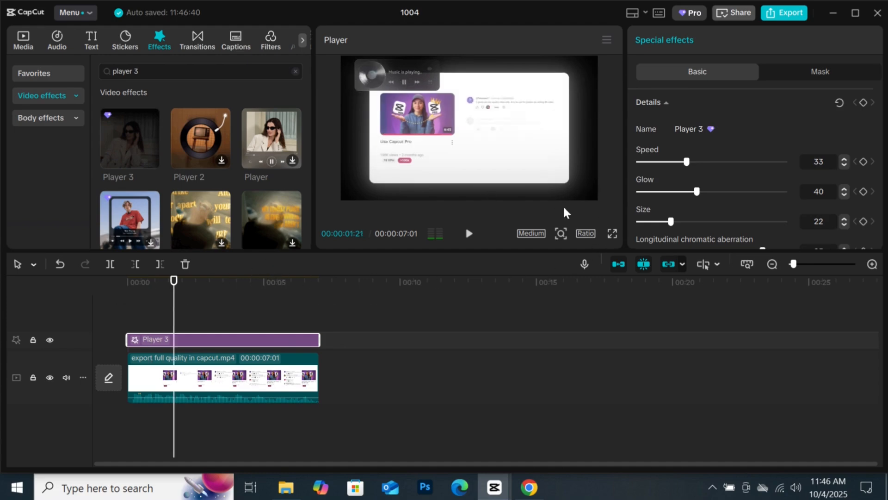
left_click_drag(691, 162, 784, 163)
left_click_drag(174, 306, 150, 313)
key("space")
key("space")
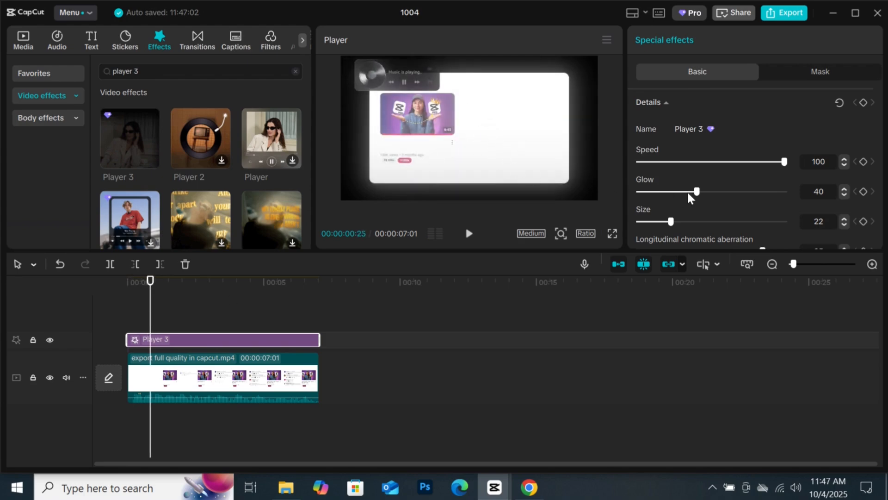
Set the Player 3 effect's Glow and Texture to 0.
left_click_drag(683, 194, 622, 194)
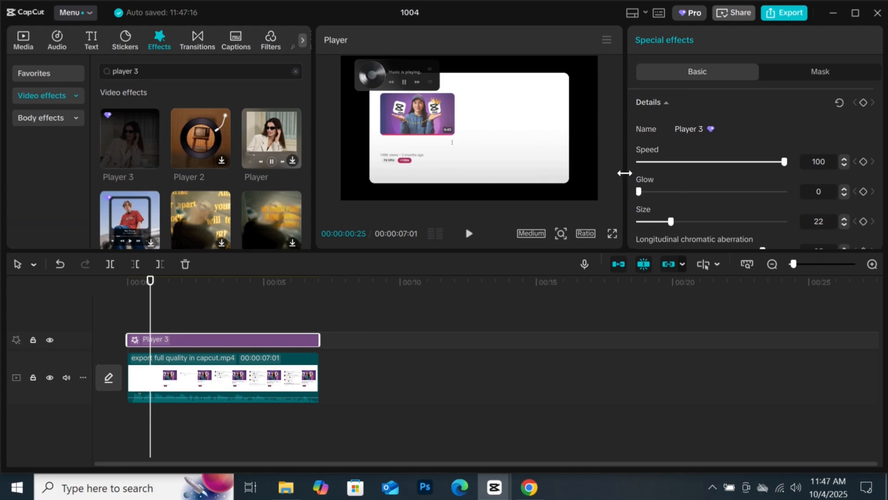
scroll(725, 187, "down", 5)
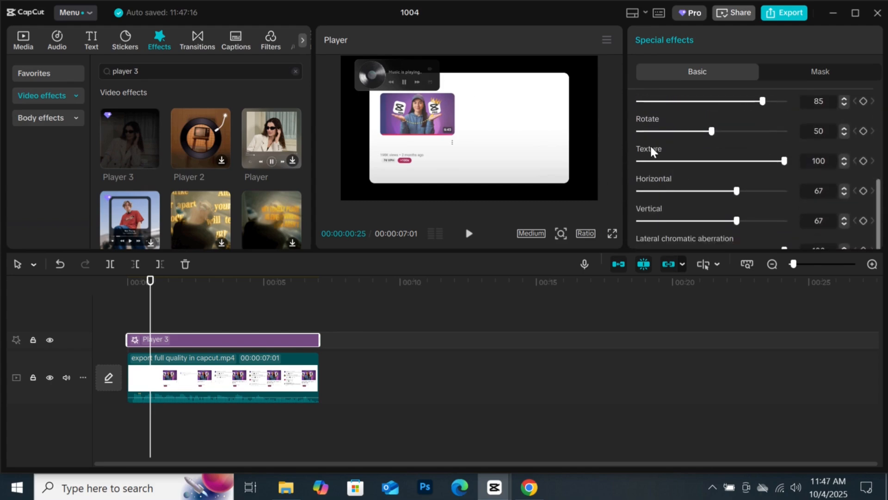
left_click_drag(737, 161, 625, 168)
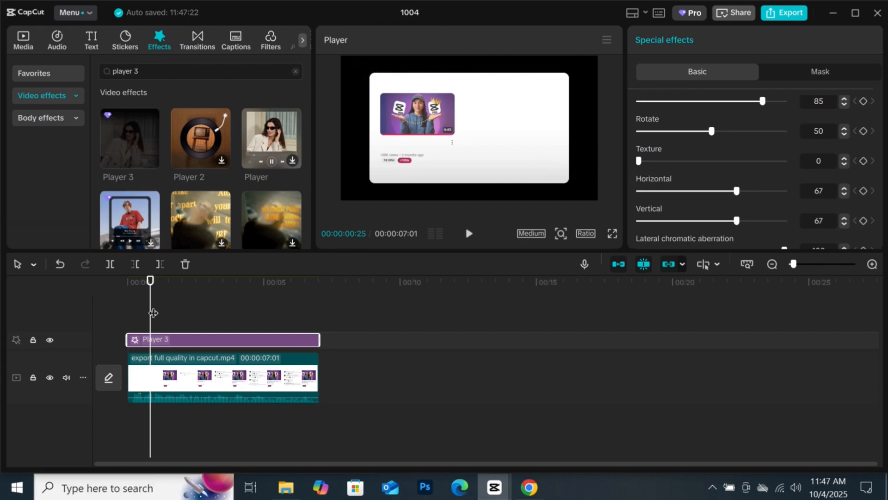
Add a keyframe for all Player 3 effect parameters at 00:00:00:12.
left_click_drag(150, 312, 141, 312)
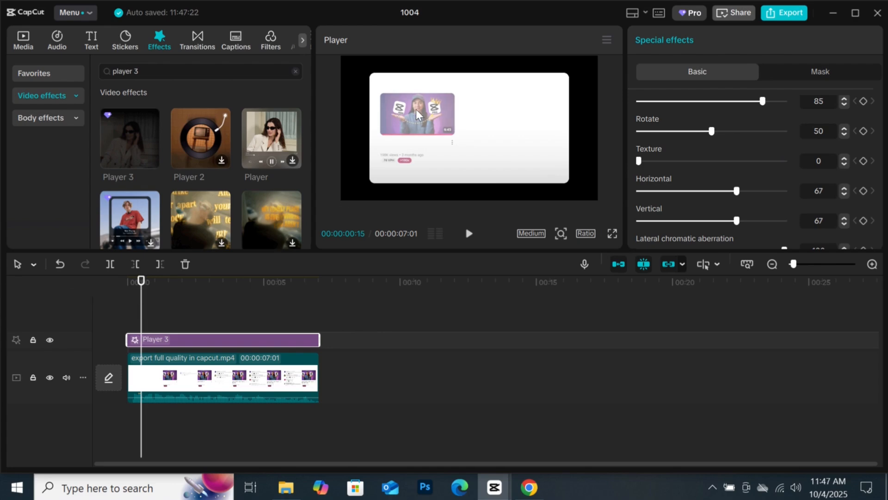
left_click(139, 302)
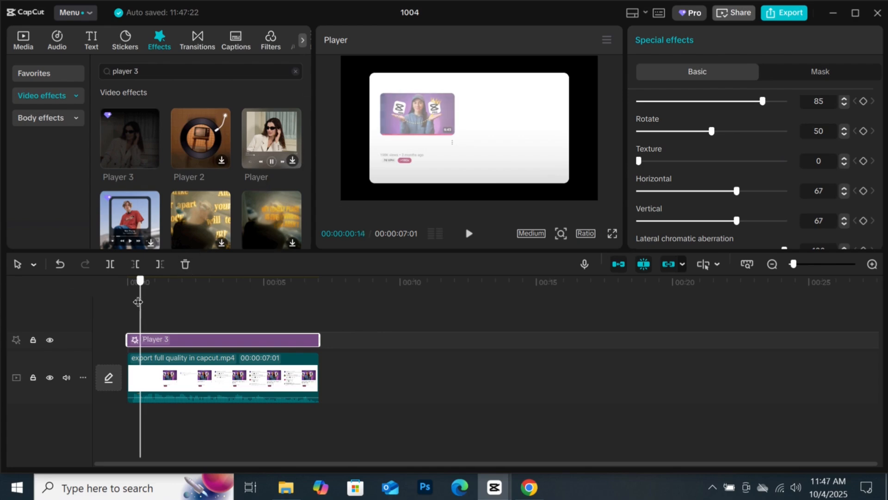
mouse_move(137, 302)
left_mouse_down()
mouse_move(126, 298)
mouse_move(143, 303)
left_mouse_up()
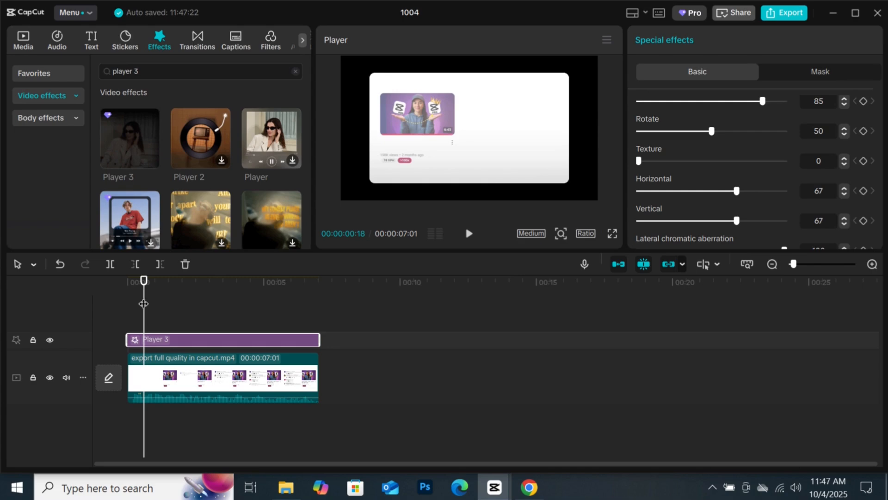
left_click(138, 306)
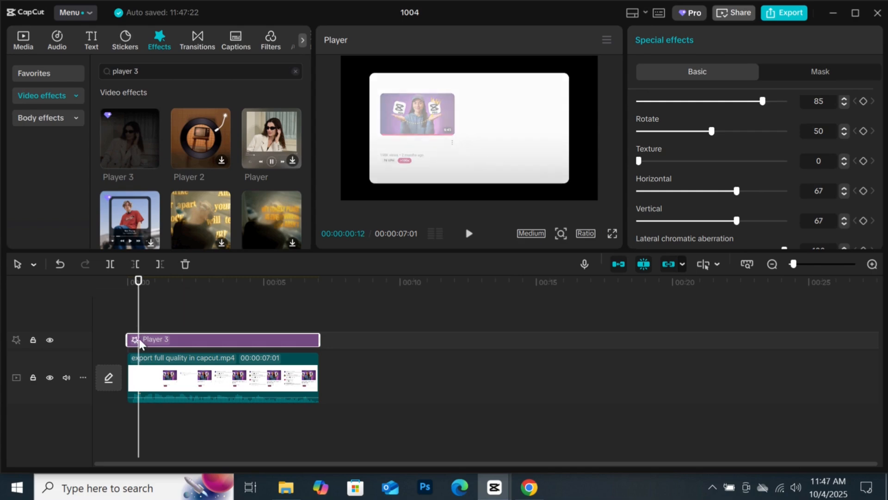
scroll(837, 185, "up", 5)
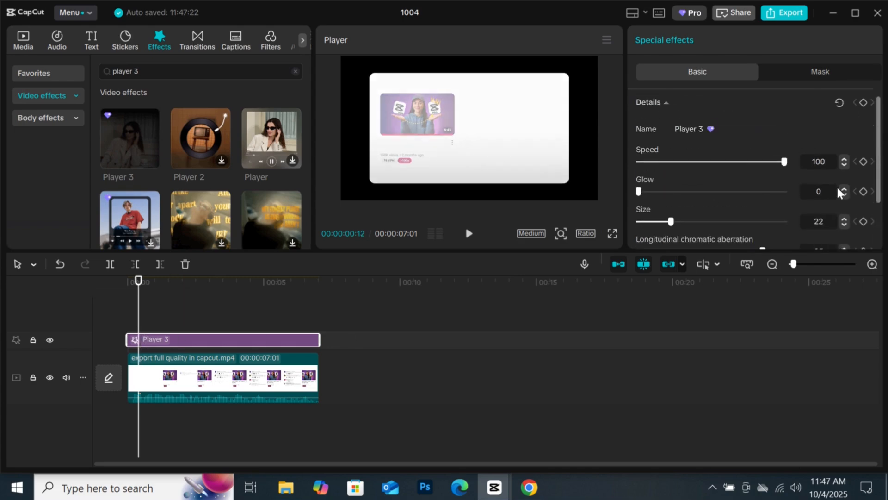
left_click(863, 102)
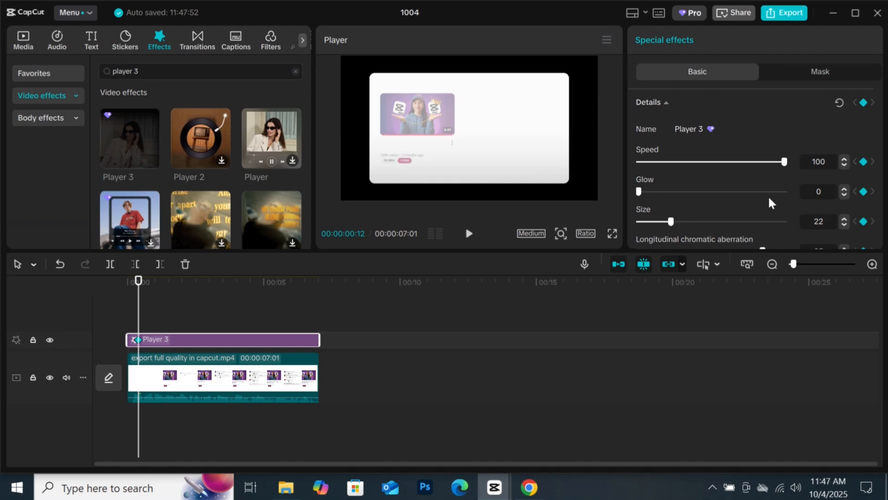
Increase the Player 3 effect's Rotate value at 00:00:02:25 and move the resulting keyframe to the end of the effect.
scroll(784, 168, "down", 4)
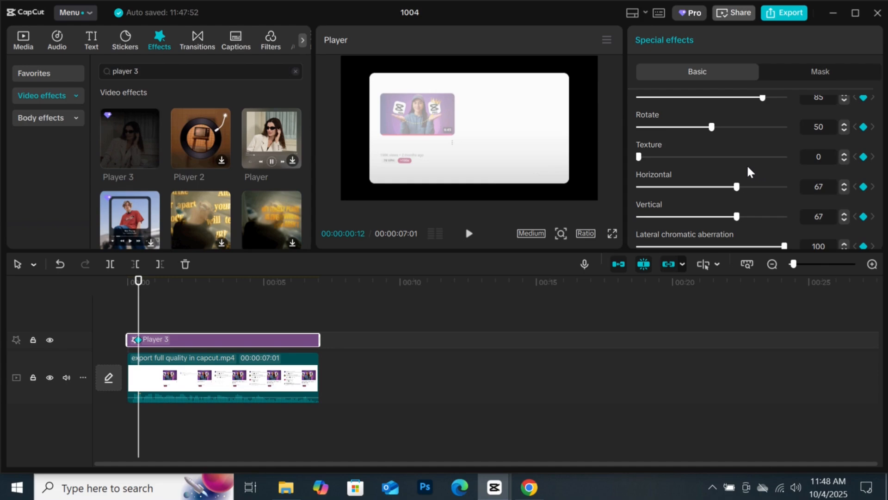
scroll(734, 155, "up", 2)
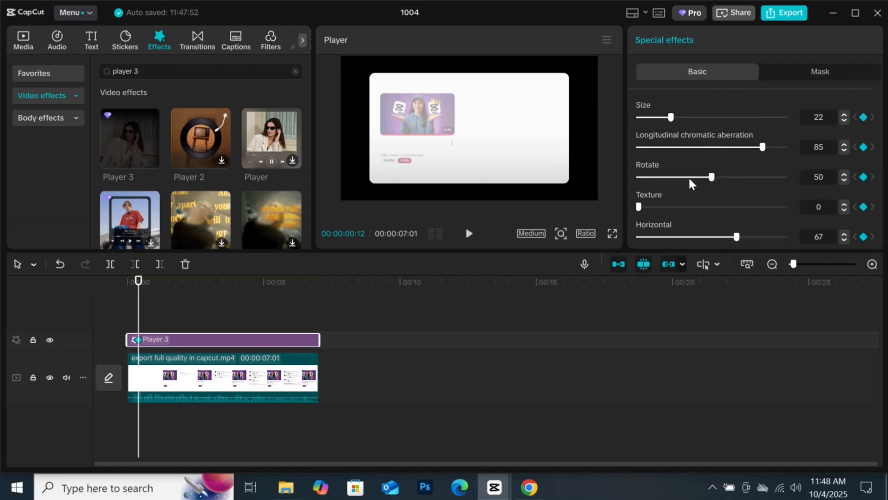
left_click_drag(177, 289, 205, 286)
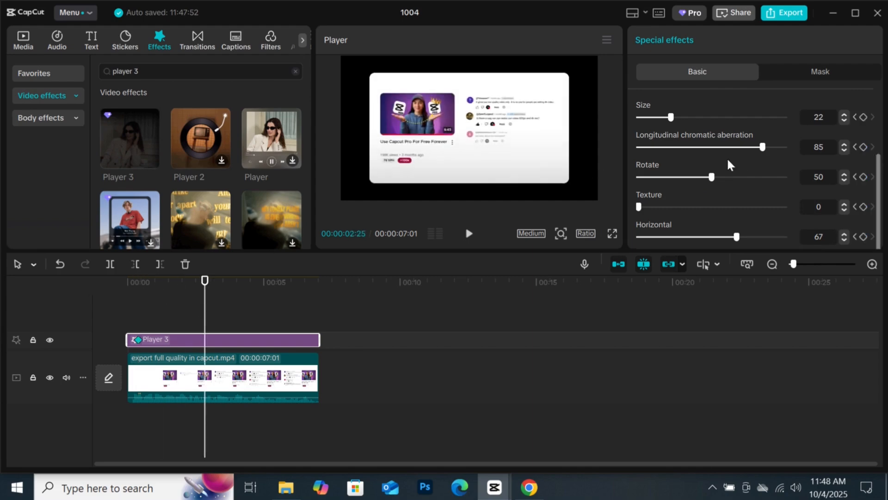
left_click_drag(712, 177, 749, 184)
mouse_move(205, 332)
left_mouse_down()
mouse_move(139, 319)
mouse_move(180, 315)
mouse_move(220, 340)
mouse_move(317, 348)
left_mouse_up()
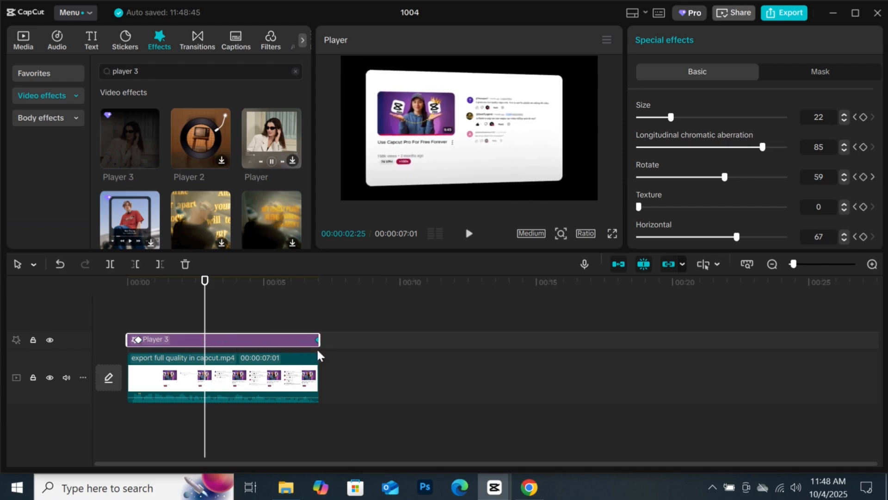
Play the clip from the beginning to review the rotation animation, and return to the first keyframe at 00:00:00:12.
left_click_drag(207, 310, 118, 308)
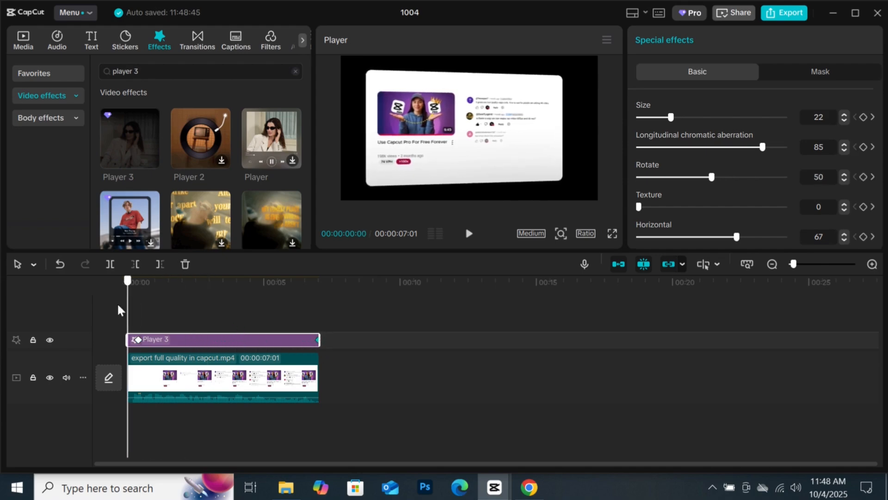
key("space")
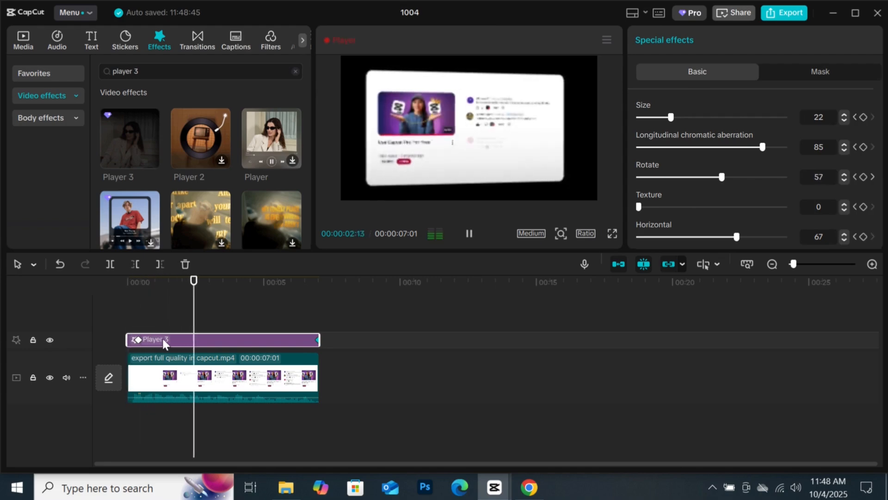
left_click_drag(256, 308, 478, 122)
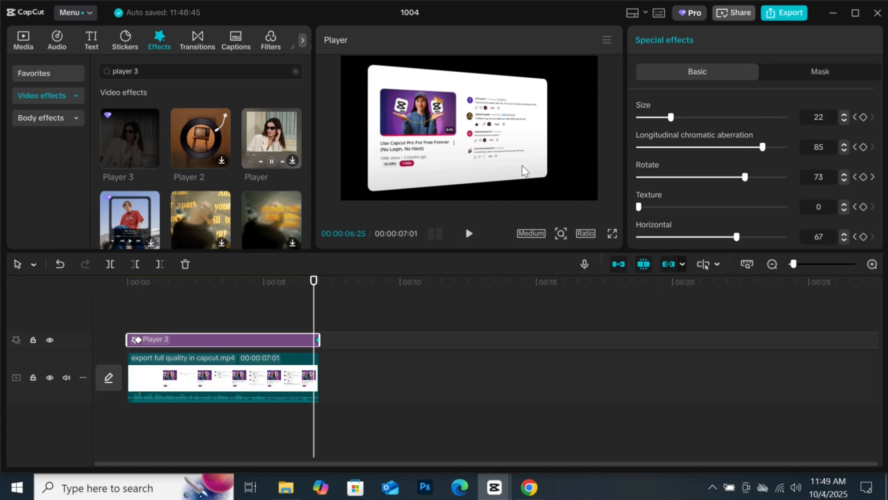
left_click_drag(314, 302, 138, 303)
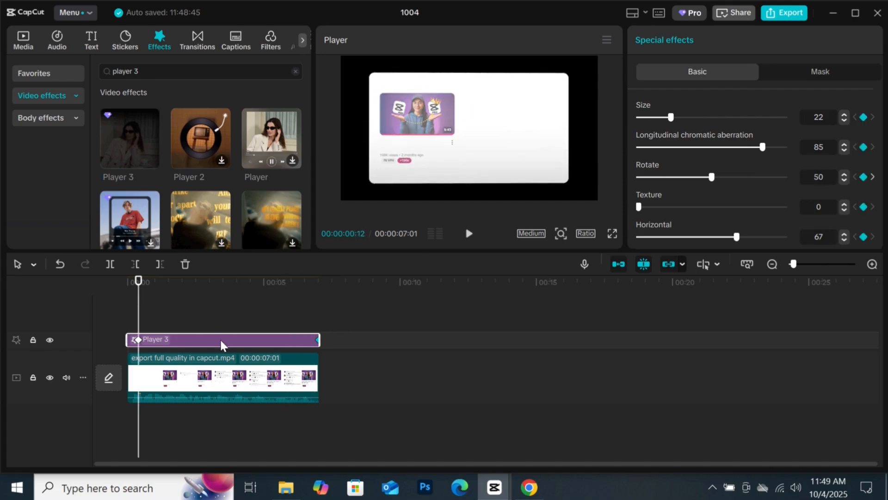
Combine the Player 3 effect and the video clip beneath it into a compound clip.
left_click(345, 309)
left_click(310, 386)
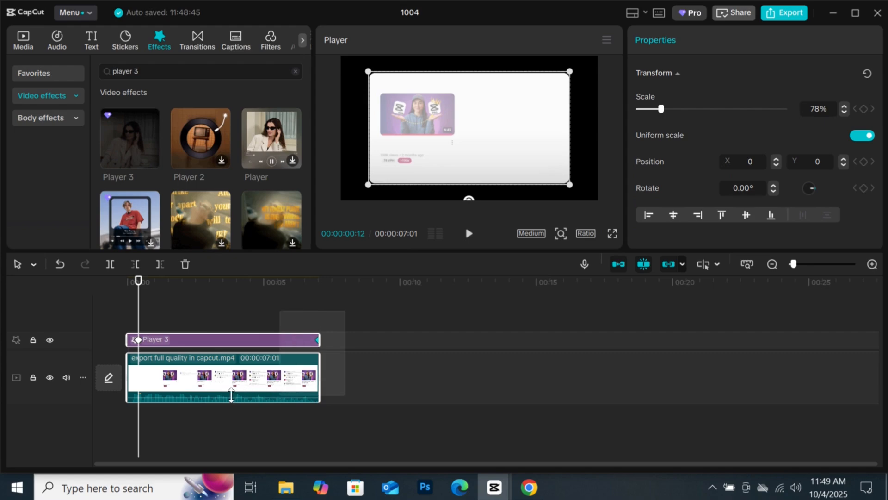
right_click(260, 370)
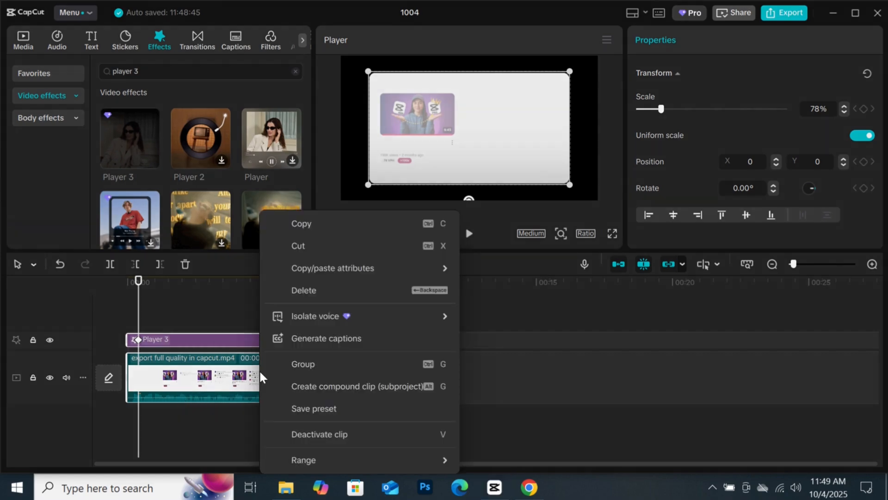
left_click(299, 383)
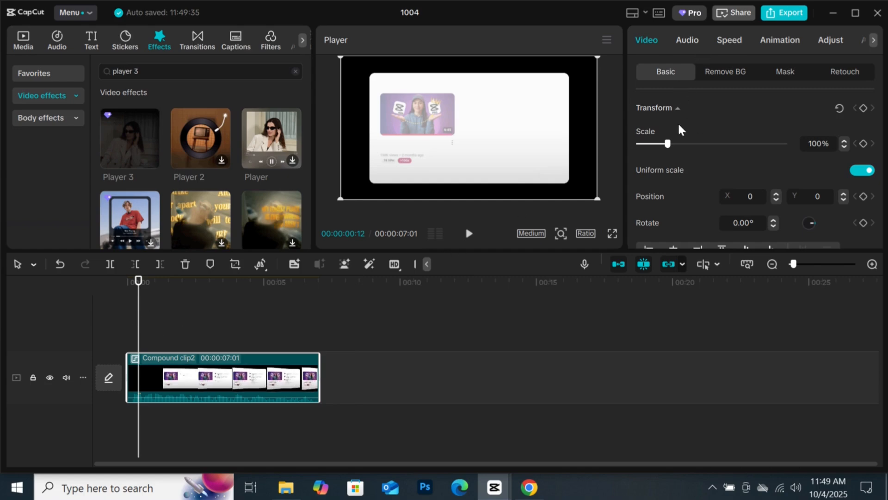
Add a transform keyframe to the compound clip at 00:00:00:12 and shift the clip slightly left in the frame at 00:00:06:02.
left_click(864, 108)
left_click(173, 282)
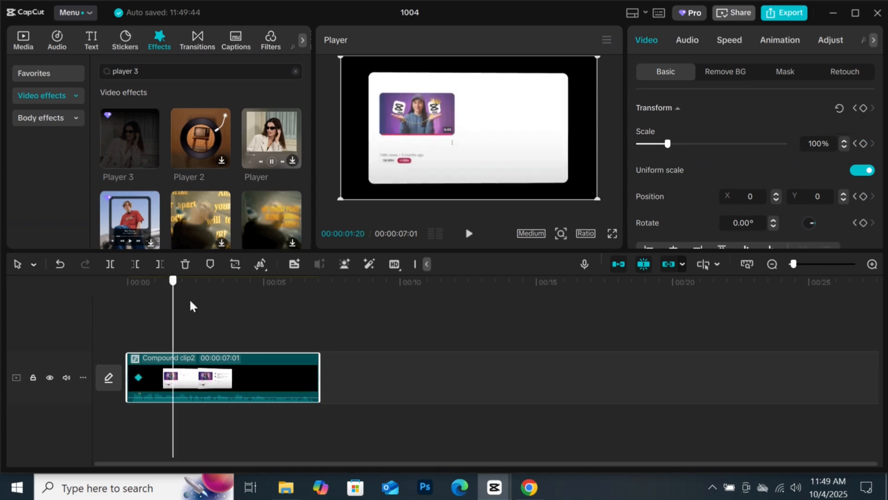
left_click_drag(190, 306, 293, 321)
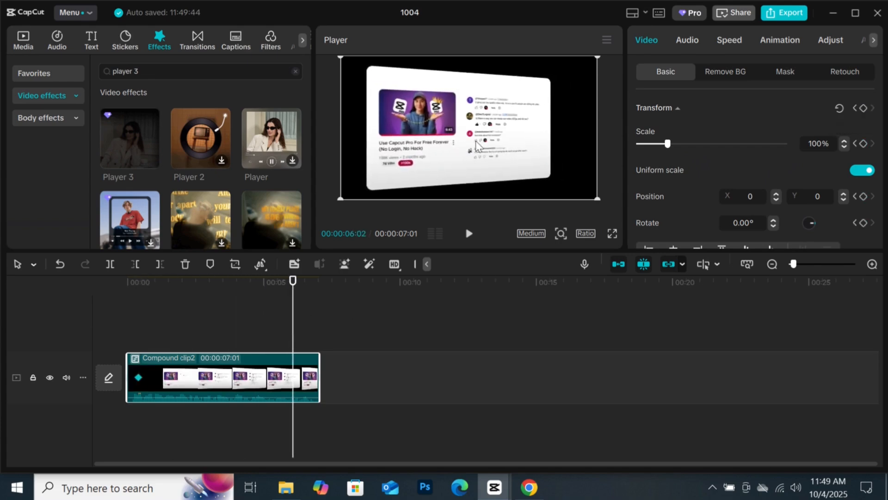
left_click_drag(476, 144, 448, 143)
left_click_drag(294, 305, 315, 329)
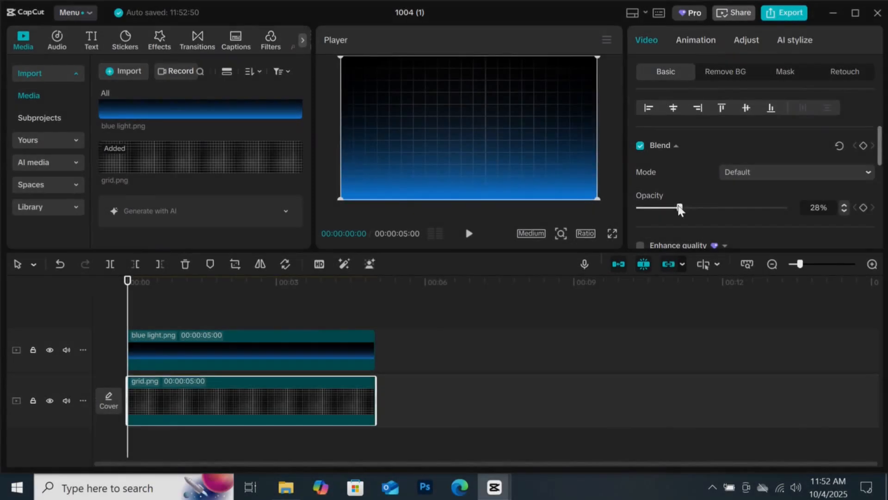
Lower the opacity of grid.png to 17%.
left_click_drag(676, 207, 664, 208)
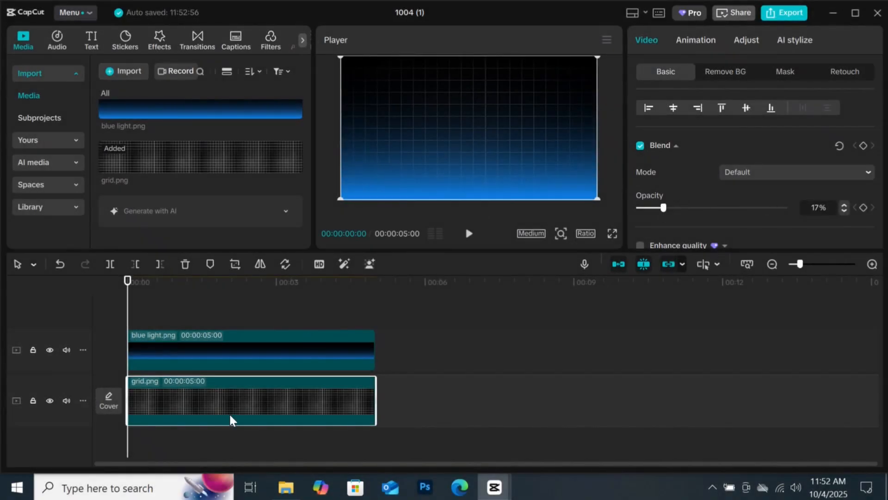
left_click(123, 71)
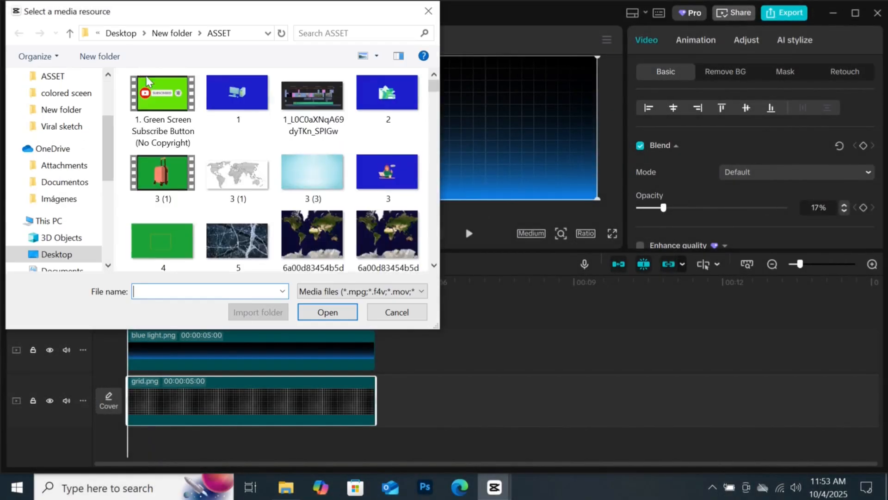
scroll(277, 185, "down", 5)
left_click(238, 197)
left_click(389, 194, "ctrl")
scroll(351, 208, "down", 2)
left_click(319, 204, "ctrl")
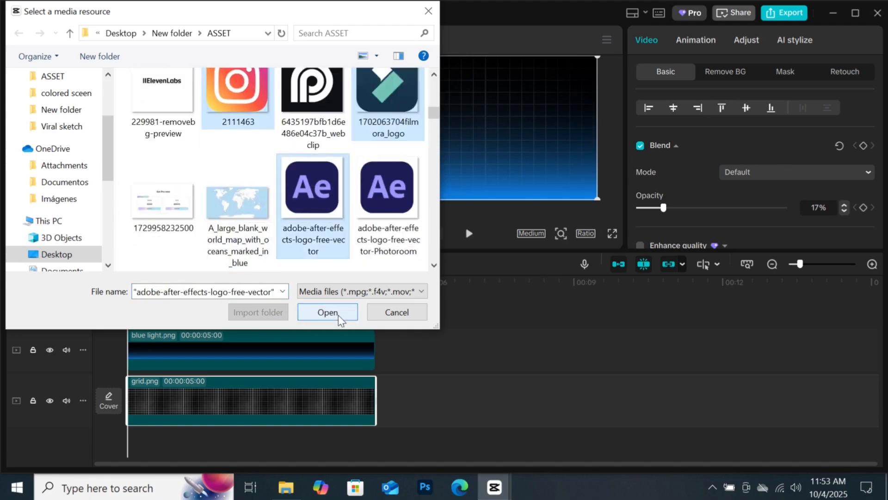
left_click(328, 312)
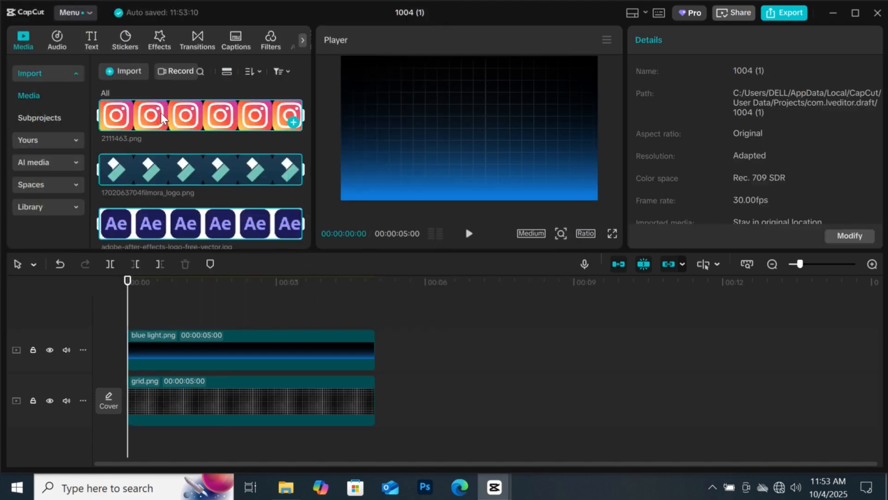
Place the three logo images on a new track above blue light.png, then shrink the Instagram logo and move it to the frame's left side.
left_click_drag(162, 118, 124, 308)
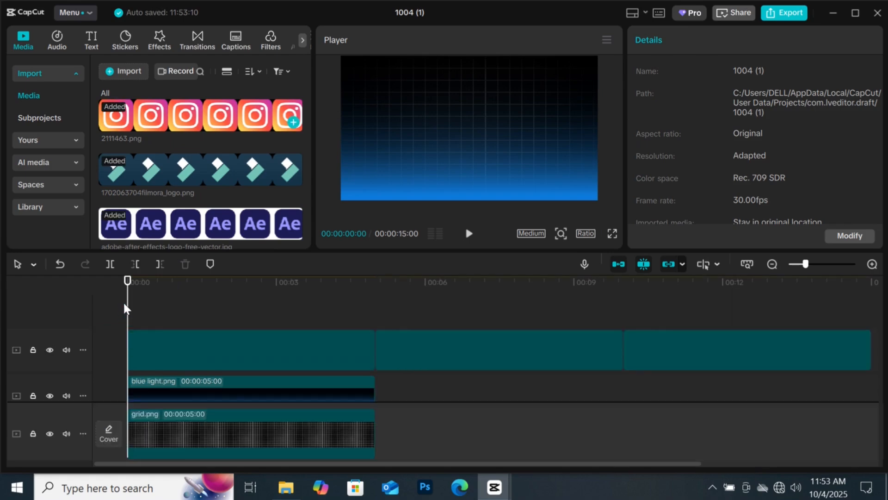
left_click(324, 351)
left_click_drag(540, 199, 502, 160)
left_click_drag(469, 128, 396, 128)
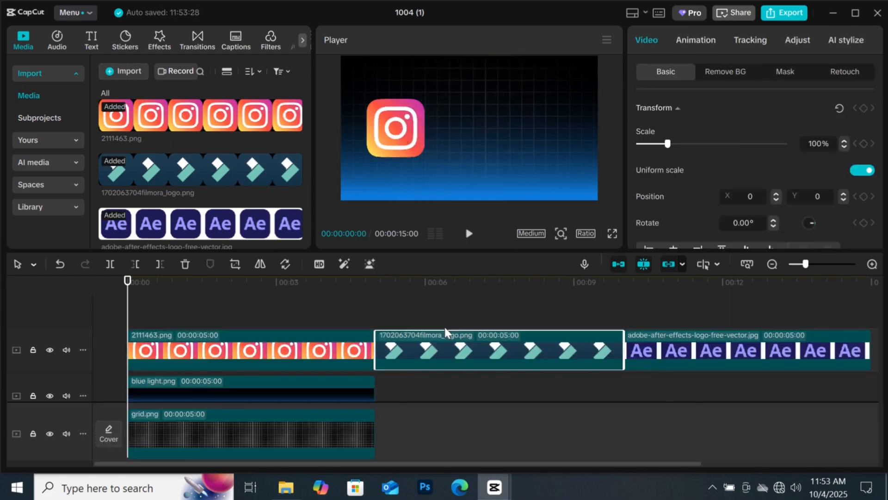
Move the Filmora logo clip to its own track at the timeline start and set its scale to 46%.
left_click_drag(445, 333, 197, 308)
left_click(818, 143)
type("46")
Move the After Effects logo clip to its own track at the timeline start and automatically remove its background.
left_click_drag(676, 387, 179, 314)
left_click(725, 71)
left_click(641, 107)
Scale the After Effects logo to 44% and place it on the frame's right side at X 1204, Y 0.
left_click(665, 72)
left_click_drag(396, 56, 437, 96)
left_click_drag(469, 128, 550, 128)
Apply the Slide Up entrance animation to the After Effects logo and set its duration to 1.0 s.
scroll(463, 347, "down", 1)
left_click(704, 41)
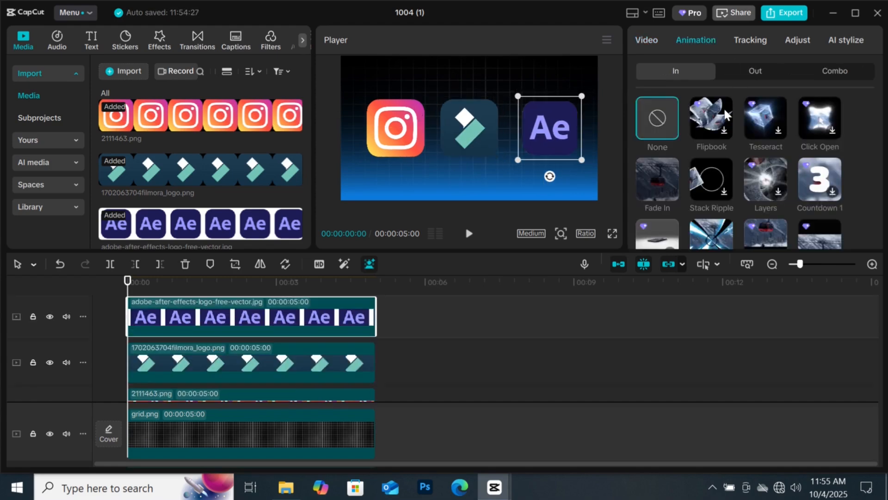
scroll(724, 106, "down", 1)
left_click(812, 173)
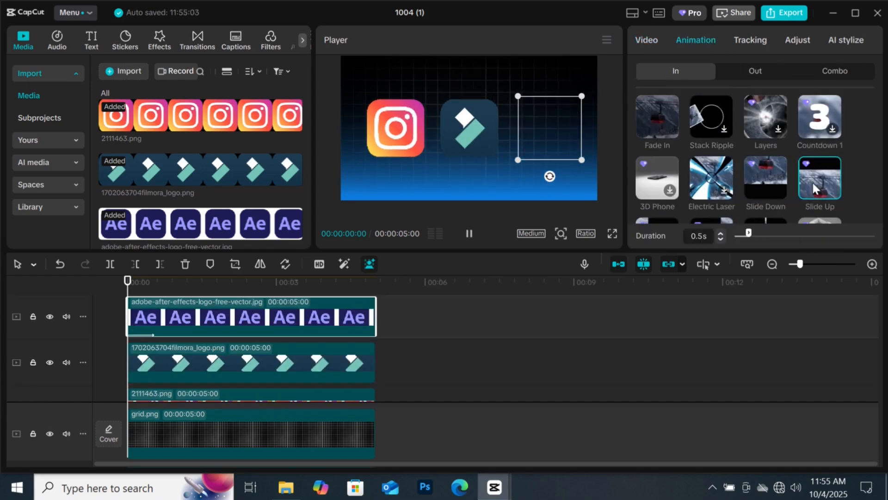
left_click(720, 233)
left_click(720, 232)
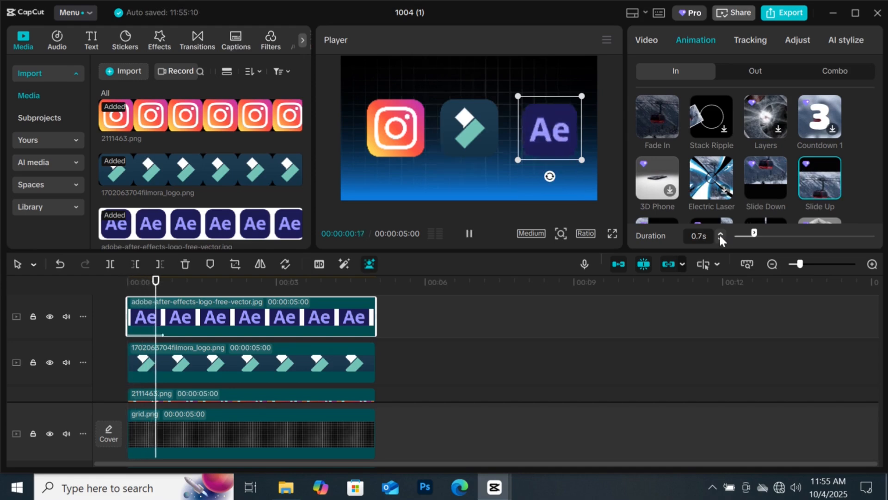
left_click(720, 232)
left_click(720, 233)
left_click(720, 233)
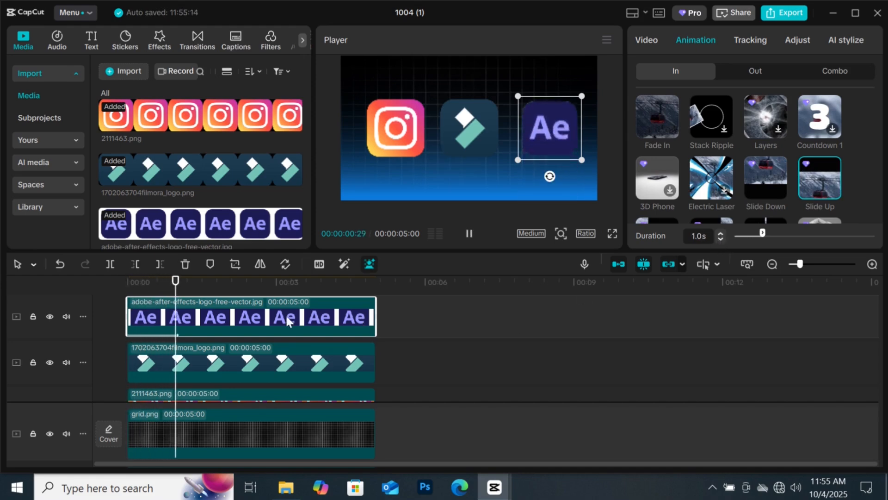
Copy the After Effects clip's attributes and paste only the entrance animation onto the Filmora and Instagram clips.
right_click(237, 311)
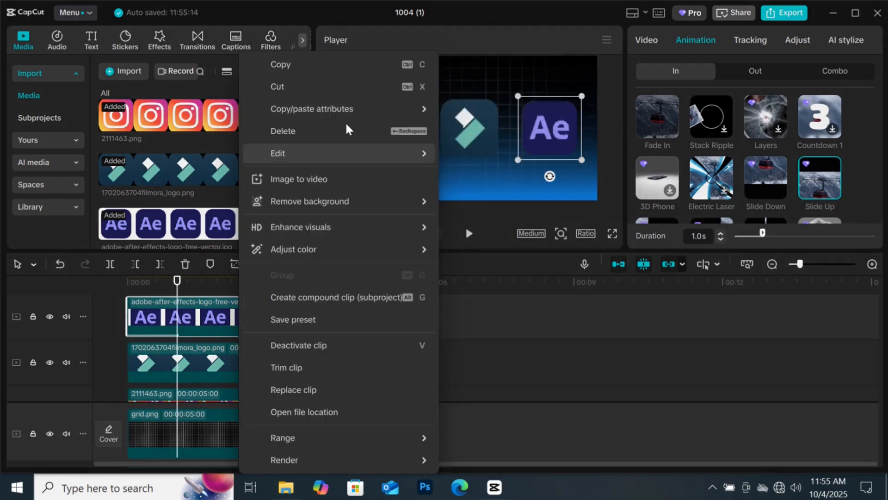
mouse_move(427, 107)
left_click(483, 109)
right_click(206, 361)
left_click(221, 137)
left_click(603, 372)
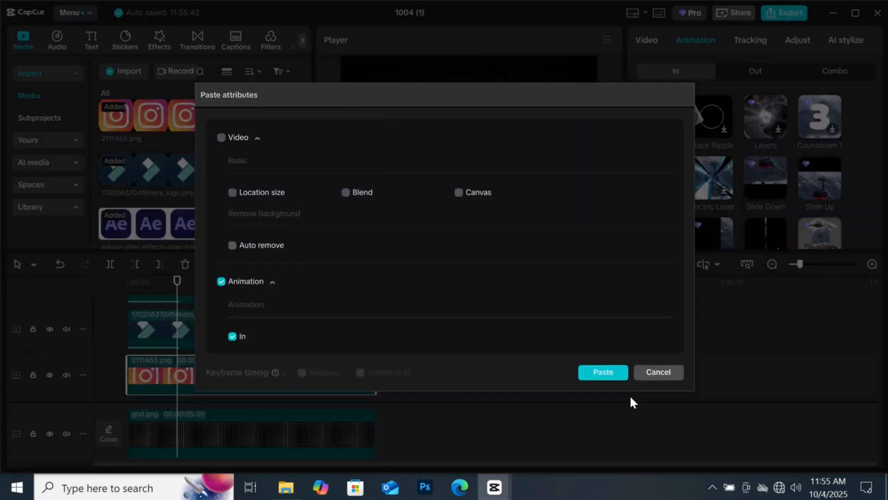
left_click(603, 372)
Stagger the Filmora clip to start at about 00:00:00:17 and the After Effects clip at about 00:00:01:03, and play the result from the beginning.
left_click_drag(467, 296, 210, 383)
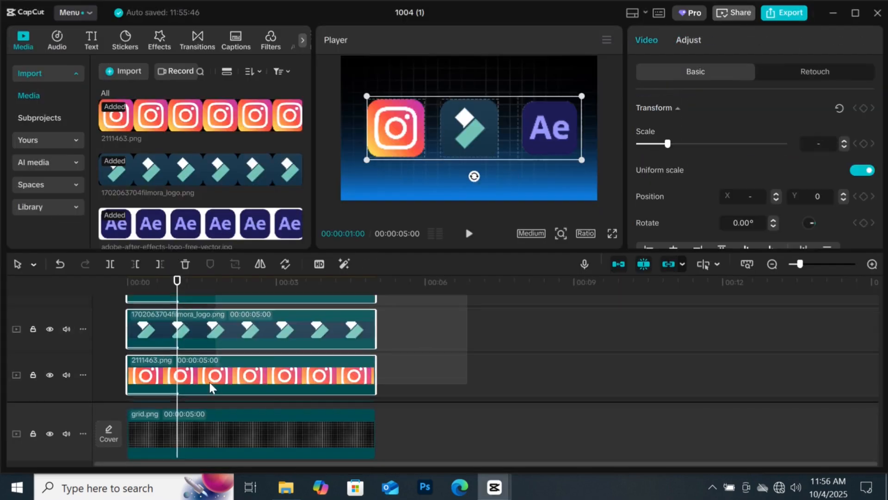
left_click_drag(270, 326, 299, 327)
left_click_drag(197, 310, 249, 310)
left_click(113, 280)
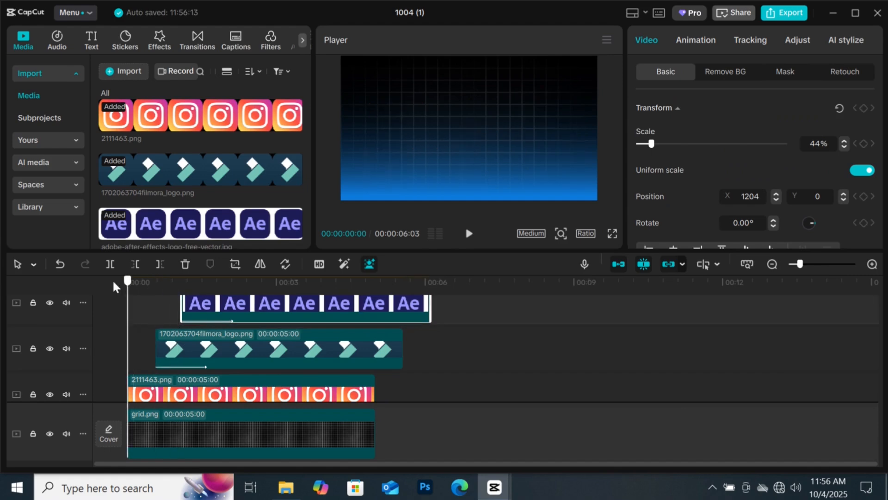
key("space")
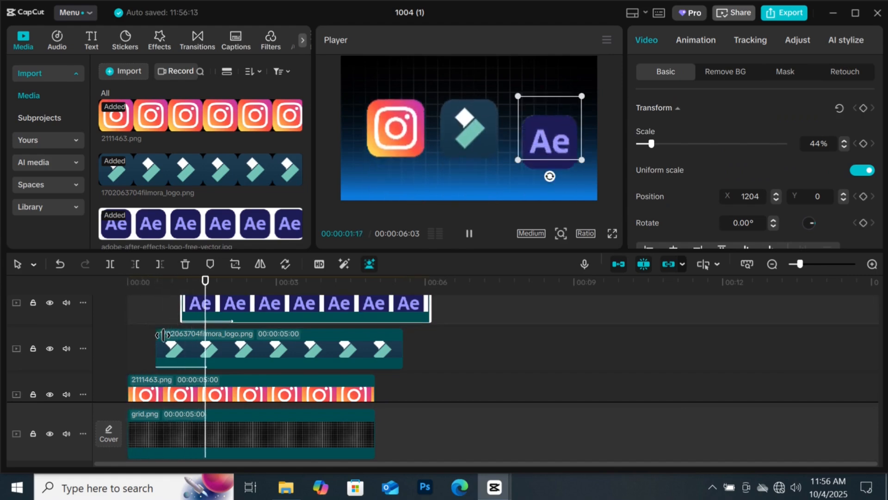
Trim the ends of the Filmora and After Effects clips to 00:00:05:00 and scrub back to 00:00:01:16.
left_click(381, 359, "ctrl")
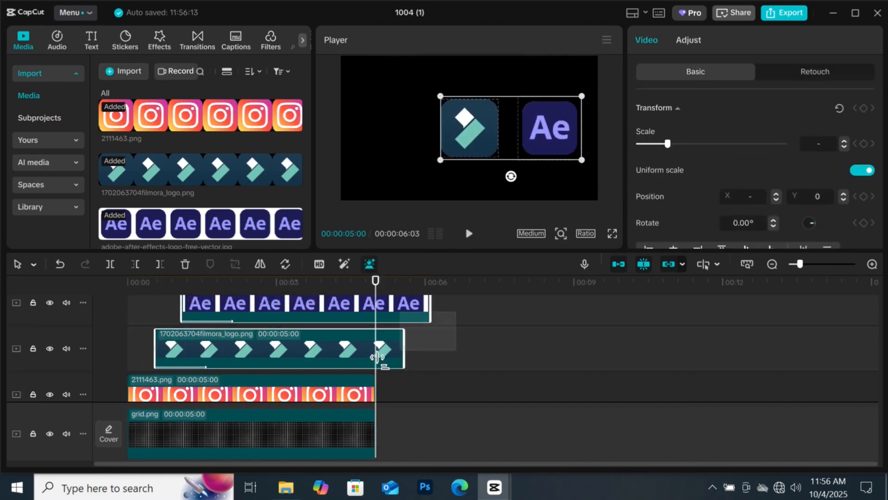
key("w")
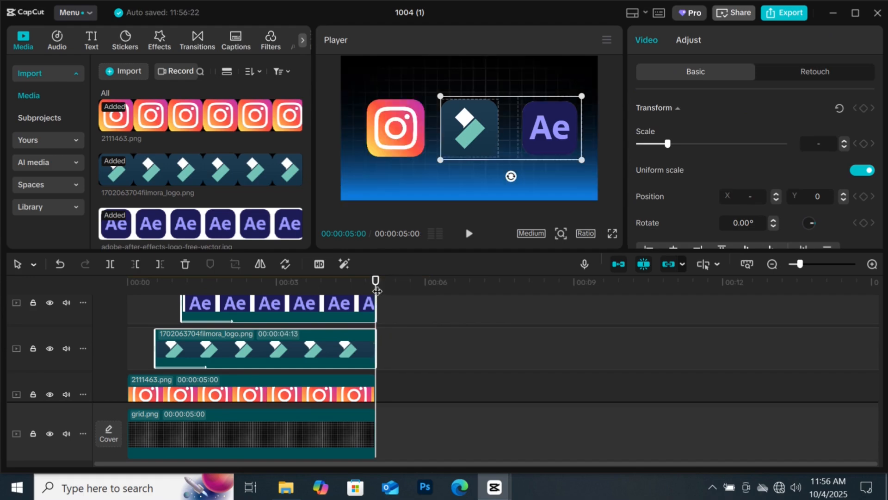
left_click_drag(376, 281, 203, 300)
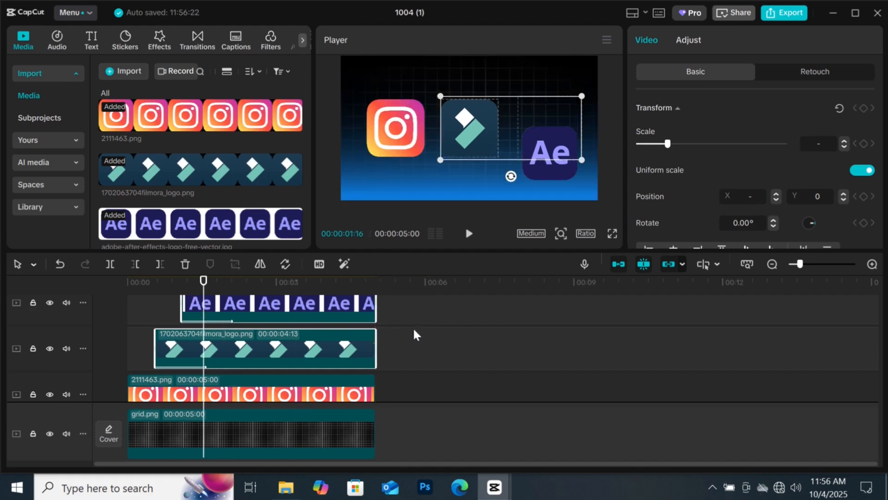
Combine the three logo clips into one compound clip.
left_click_drag(416, 316, 296, 390)
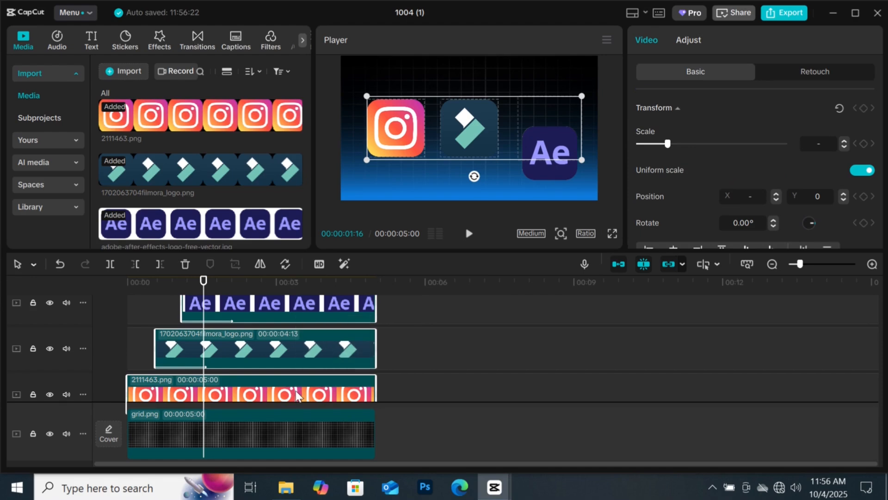
right_click(267, 395)
left_click(318, 325)
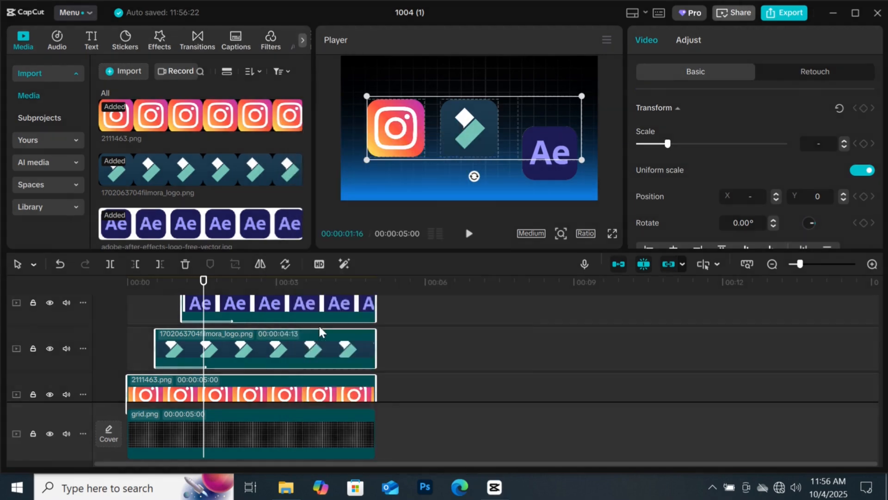
scroll(191, 331, "up", 1)
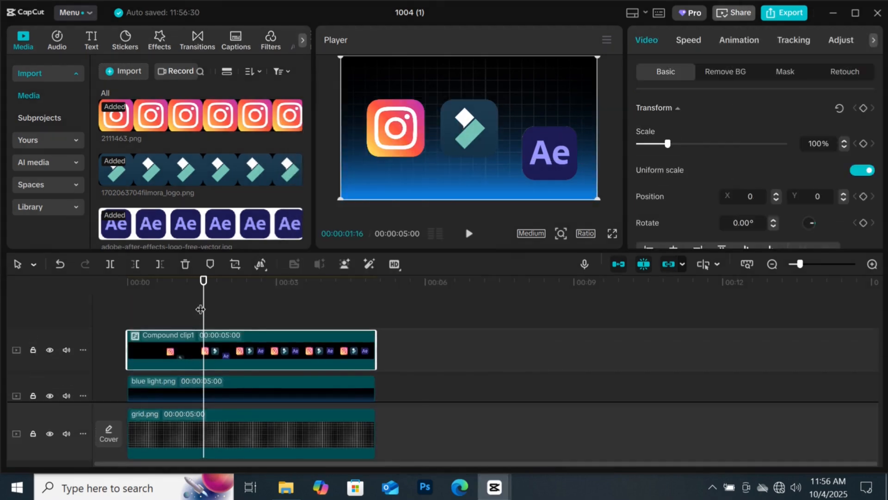
Add the Play Pendulum video effect above the logo compound clip from 00:00:00:00 and extend it to the clip's end at 00:00:05:00.
left_click_drag(200, 309, 127, 320)
left_click(157, 42)
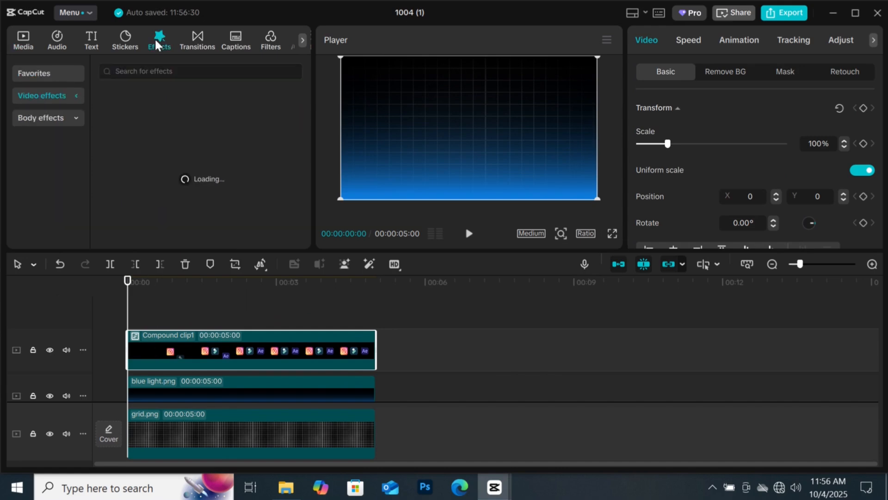
left_click(168, 71)
type("play pendilum")
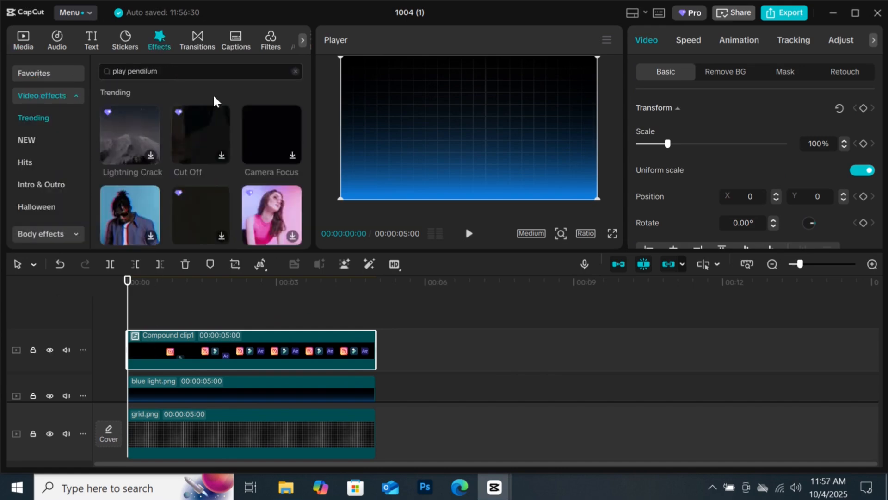
key("Return")
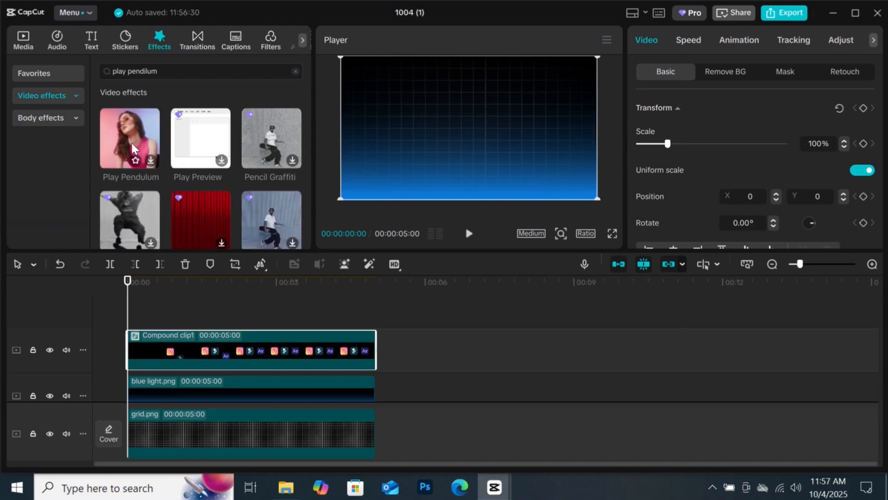
left_click(150, 160)
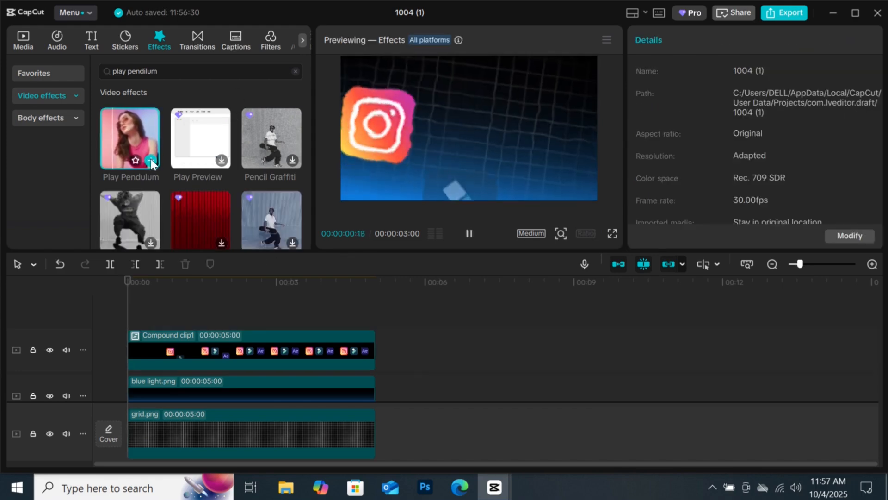
left_click_drag(151, 160, 134, 300)
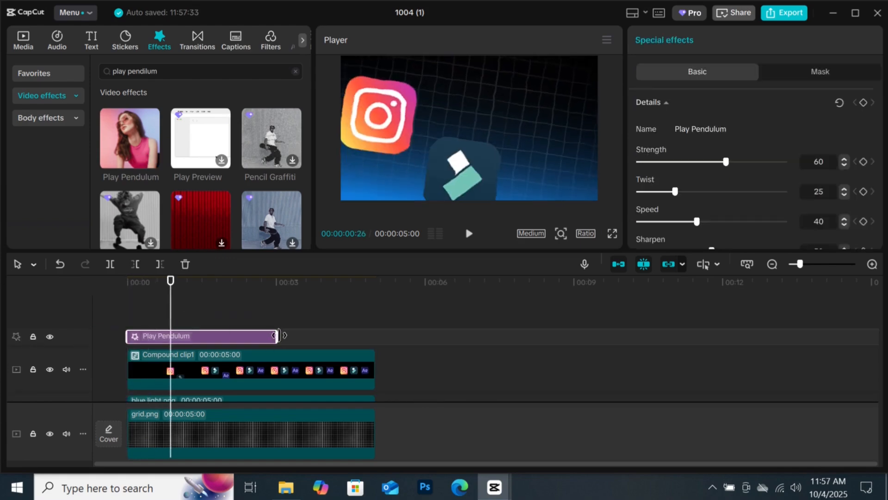
left_click_drag(277, 336, 375, 336)
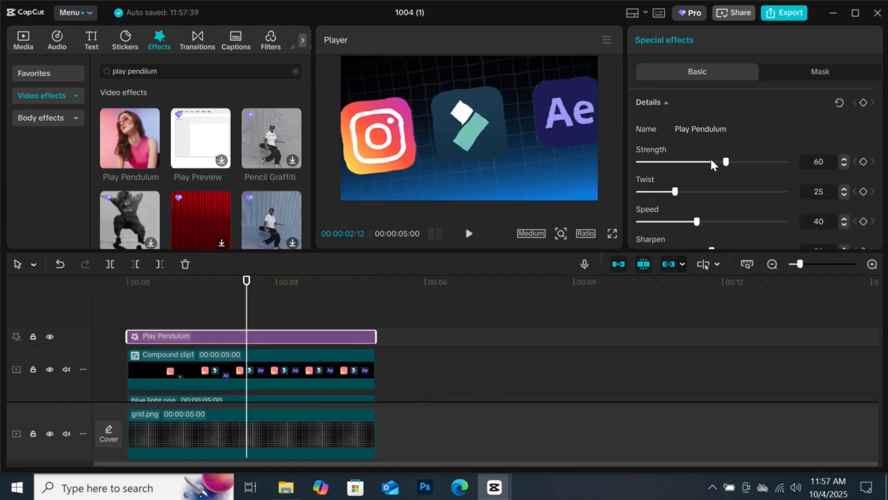
Set the Play Pendulum effect's Strength to 7 and Twist to 2.
left_click_drag(711, 162, 649, 178)
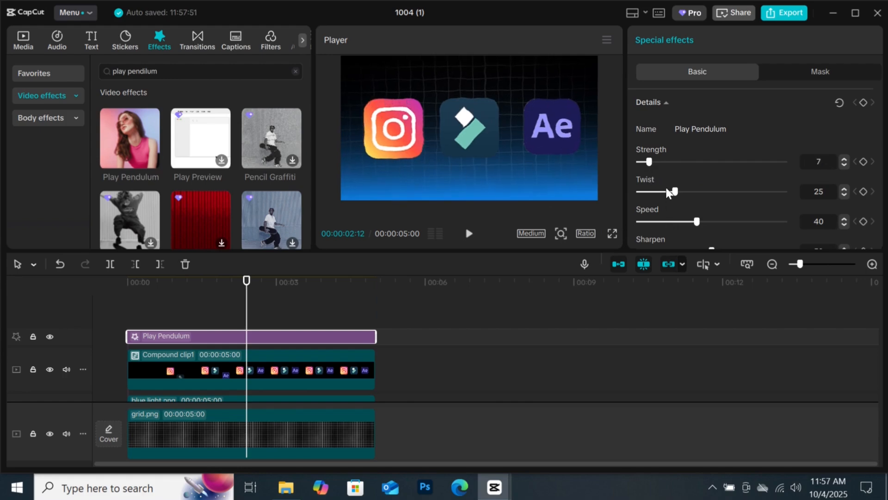
left_click_drag(673, 195, 641, 205)
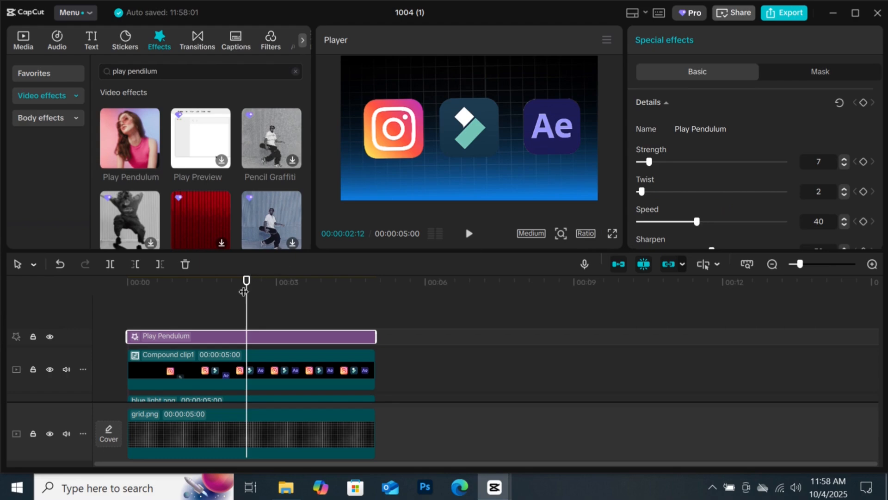
Preview the logo animation from 00:00:03:24 and lower the Play Pendulum effect's Speed.
left_click_drag(245, 293, 315, 324)
key("space")
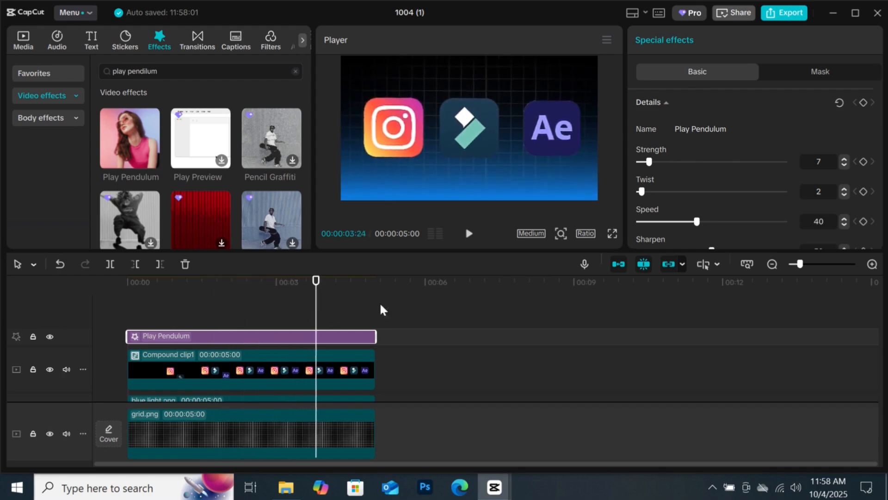
left_click_drag(697, 223, 688, 223)
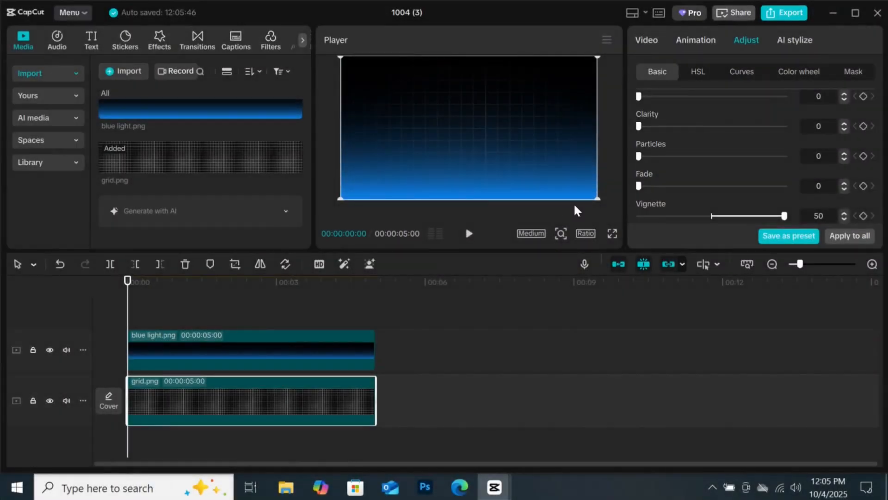
Add a default text layer above the blue light clip from 00:00:00:00 and extend it to 00:00:05:00.
left_click(647, 40)
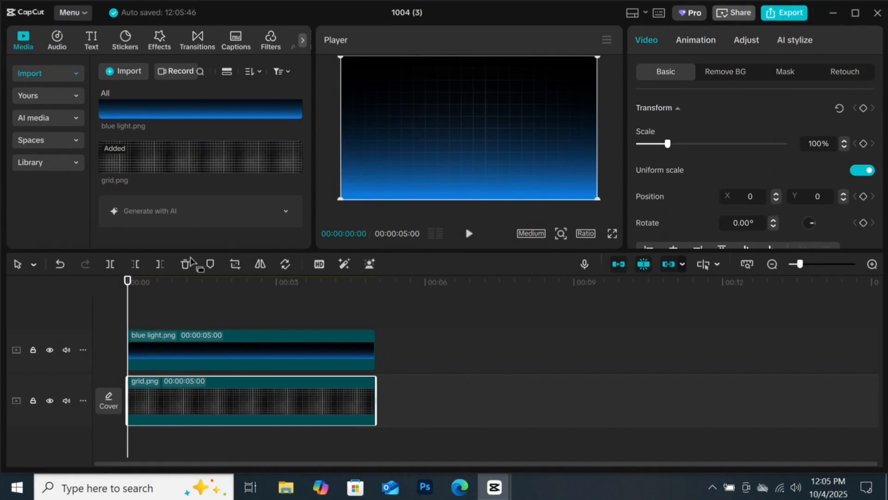
left_click(91, 40)
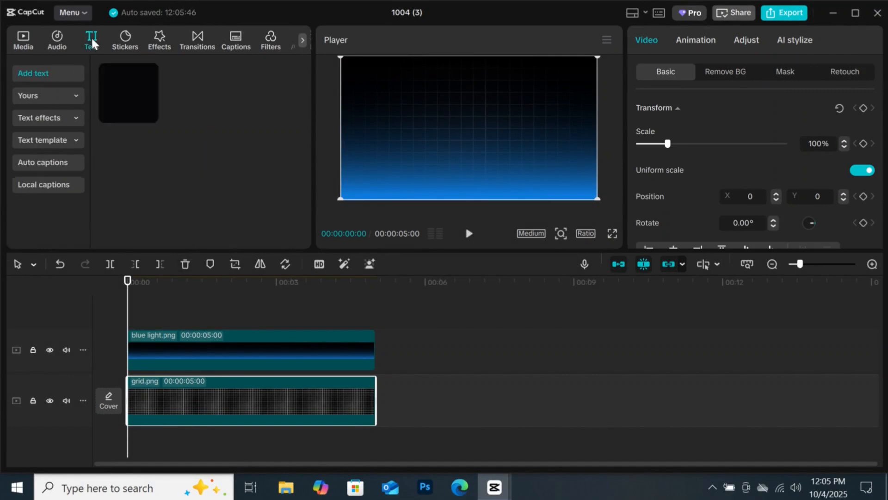
left_click(147, 113)
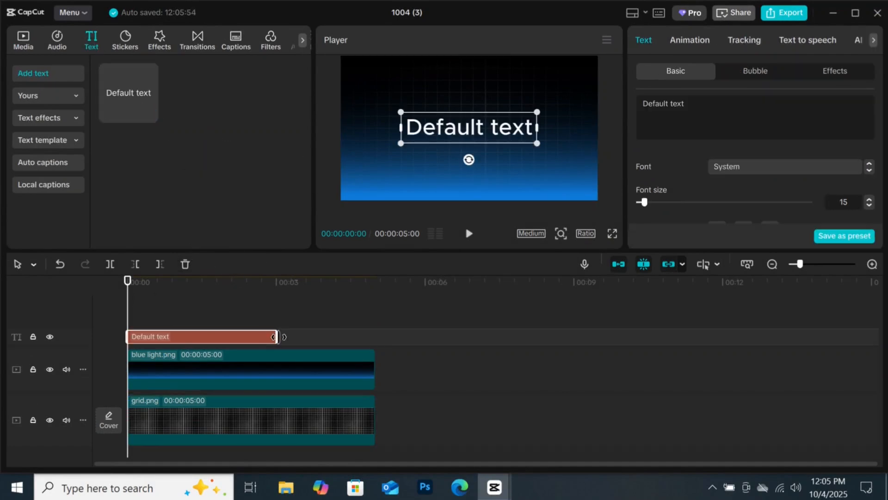
left_click_drag(279, 334, 376, 335)
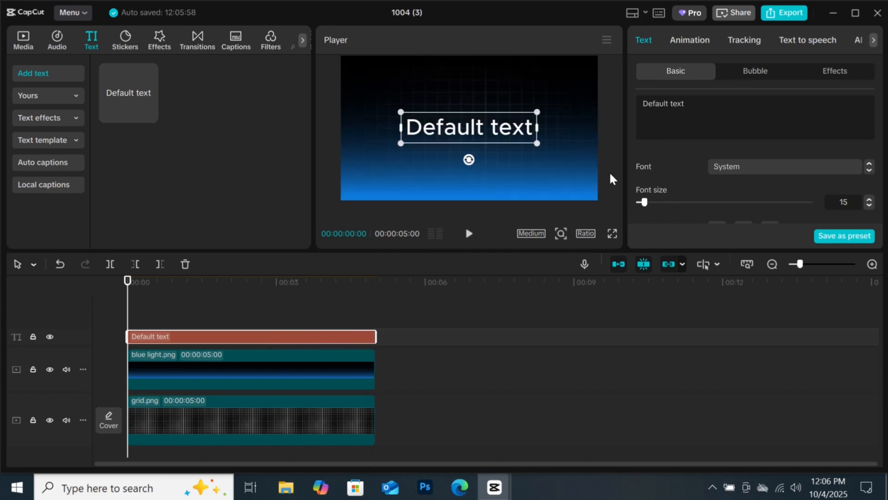
Replace the default text with "subscribe" and convert it to uppercase without bold.
left_click(678, 104)
key("ctrl+a")
type("subscribe")
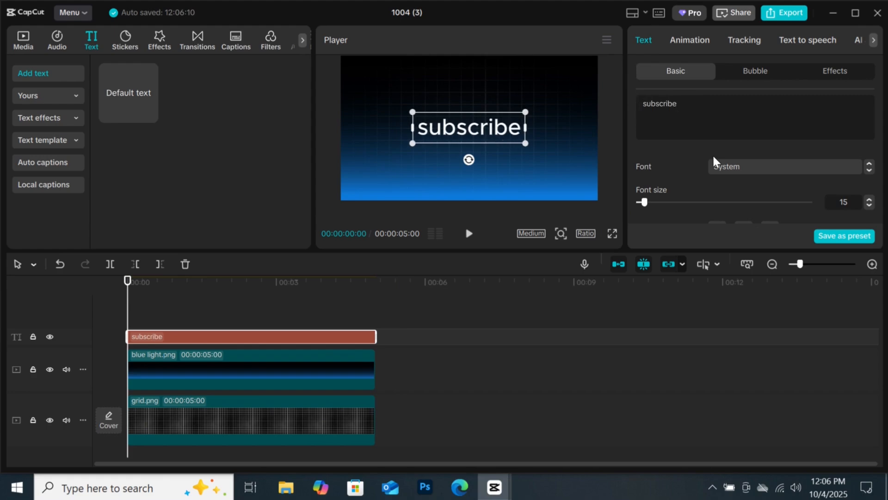
left_click_drag(679, 104, 643, 103)
scroll(690, 184, "down", 2)
left_click(719, 184)
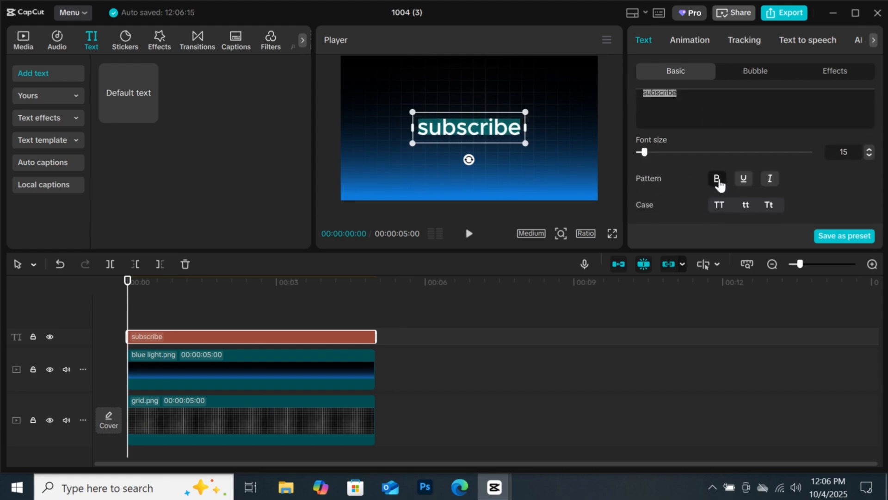
left_click(716, 180)
left_click(719, 206)
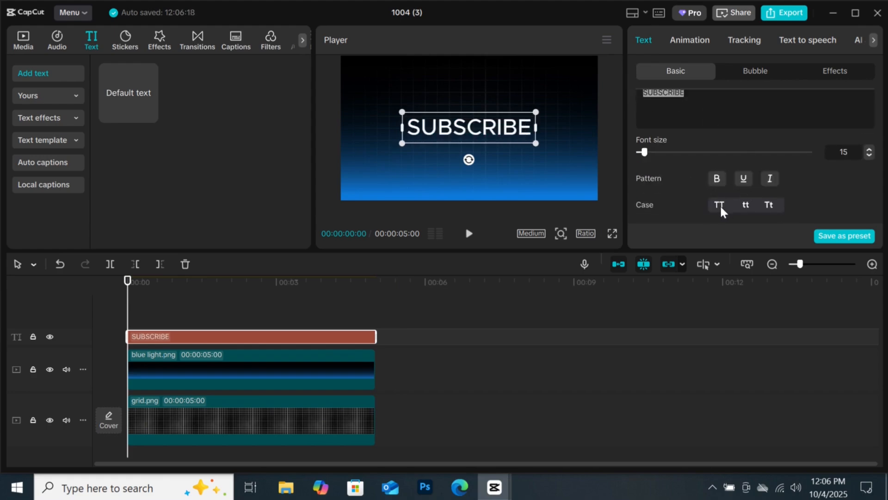
Set the SUBSCRIBE text's font to Montserrat and enlarge the text in the preview.
scroll(726, 178, "up", 2)
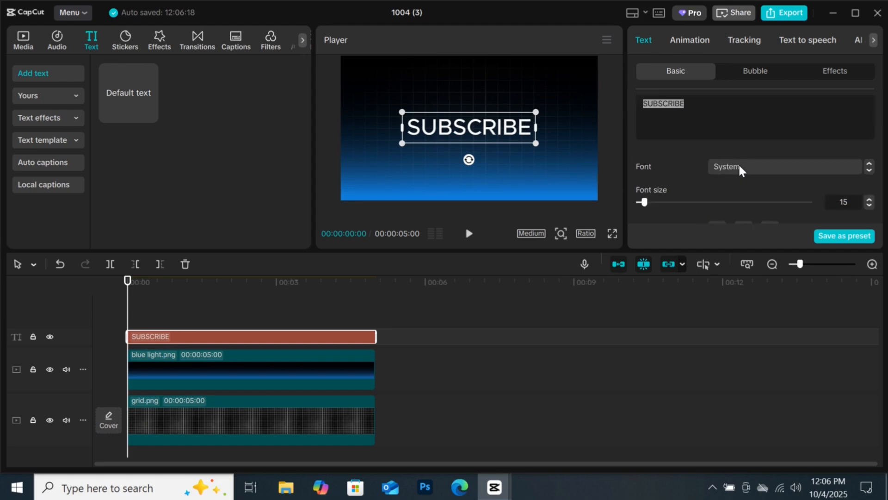
left_click(738, 165)
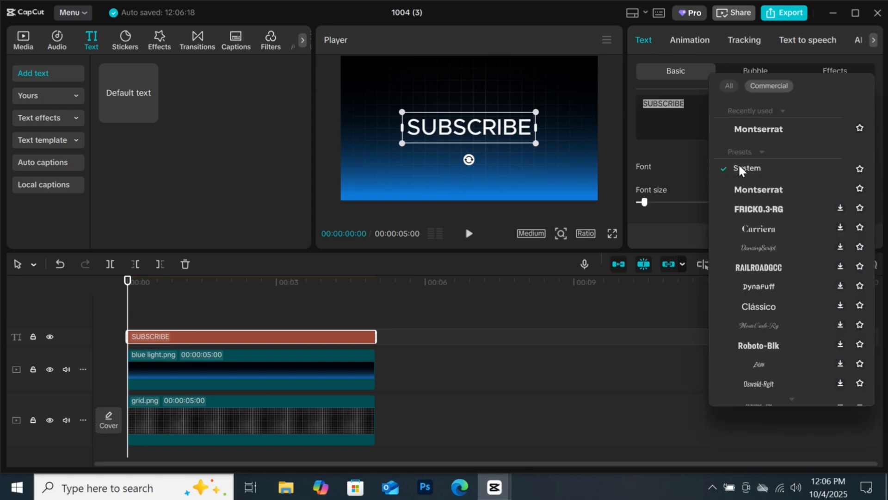
left_click(758, 129)
left_click_drag(528, 111, 556, 105)
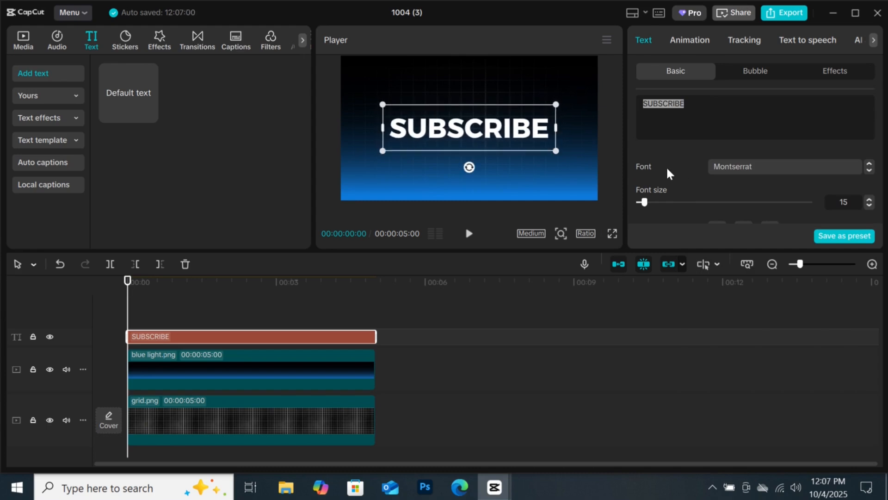
Color the SUBSCRIBE text orange (FF8000) and duplicate its layer on a track above from 00:00:00:00.
scroll(667, 170, "down", 5)
left_click(731, 183)
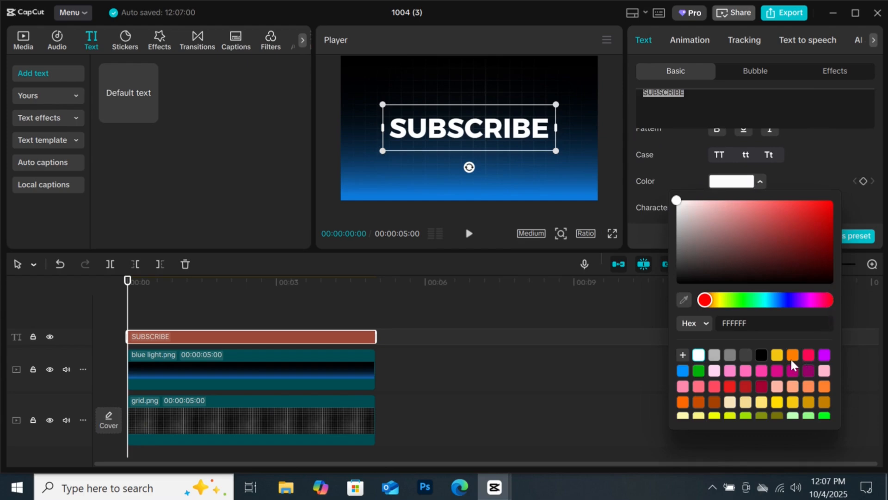
left_click(791, 355)
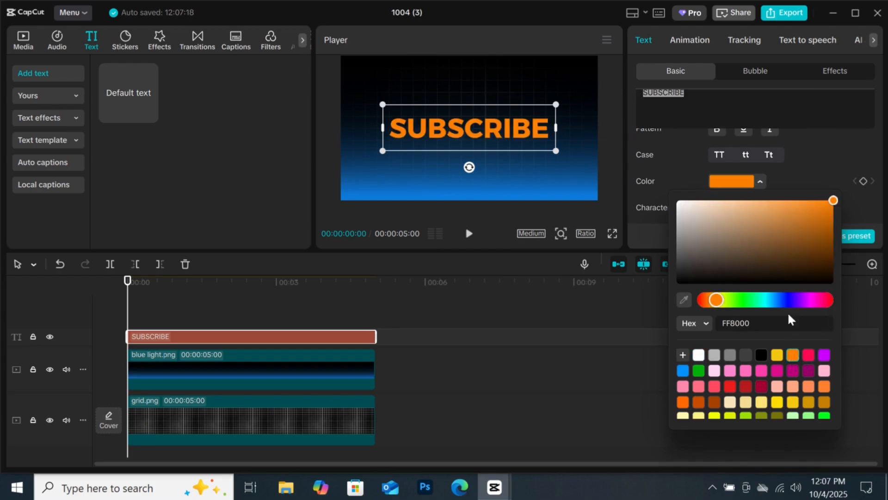
left_click(797, 178)
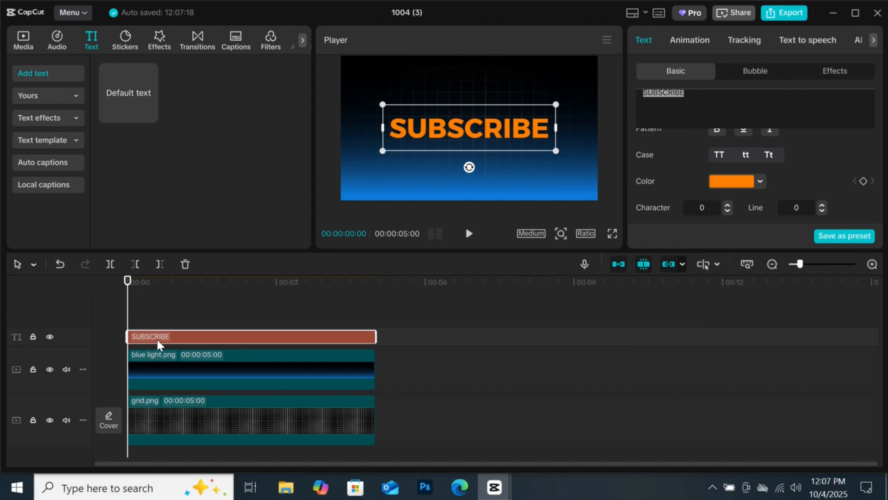
key("ctrl+c")
key("ctrl+v")
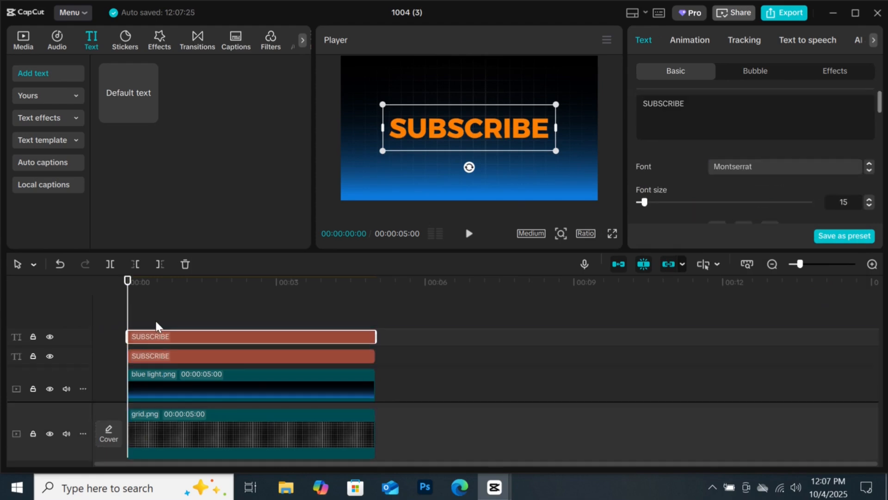